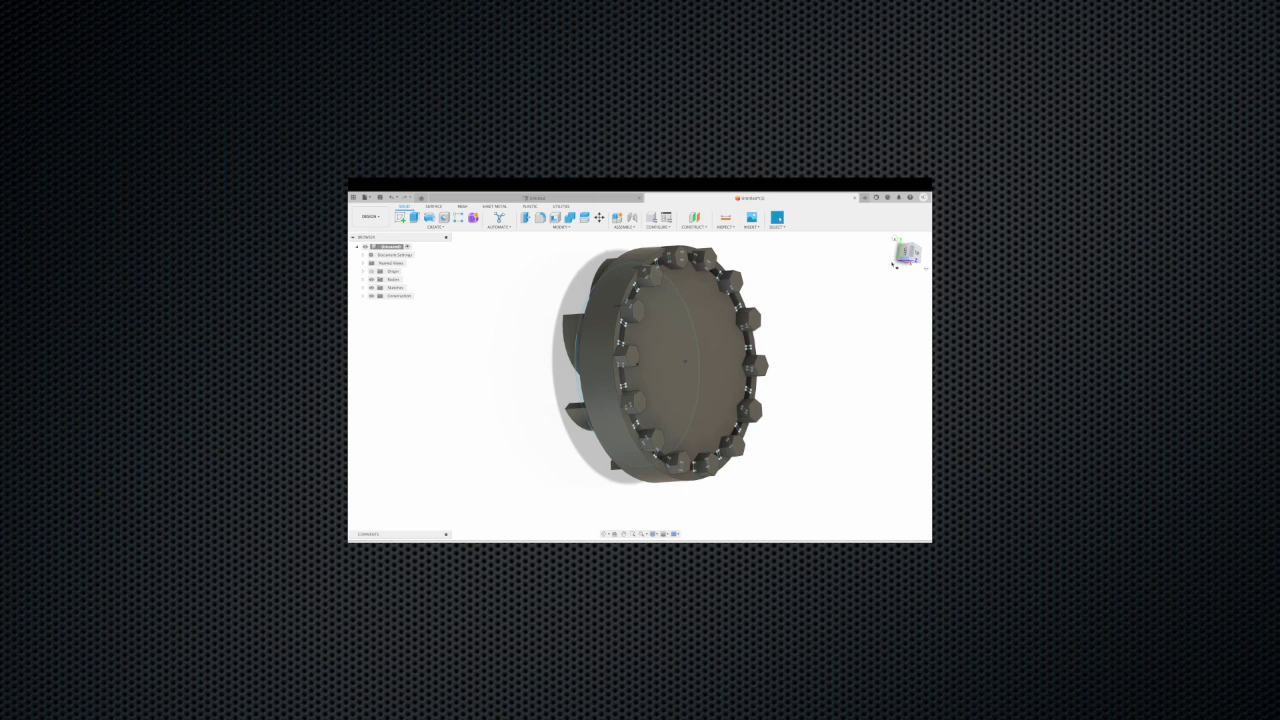
Step: Orbit the impeller so its eight curved blades and central hub face the viewer
{"action": "mouse_move", "coordinate": [640, 380]}
{"action": "middle_mouse_down", "text": "shift"}
{"action": "mouse_move", "coordinate": [660, 360]}
{"action": "mouse_move", "coordinate": [640, 320]}
{"action": "mouse_move", "coordinate": [638, 382]}
{"action": "mouse_move", "coordinate": [679, 342]}
{"action": "middle_mouse_up", "text": "shift"}
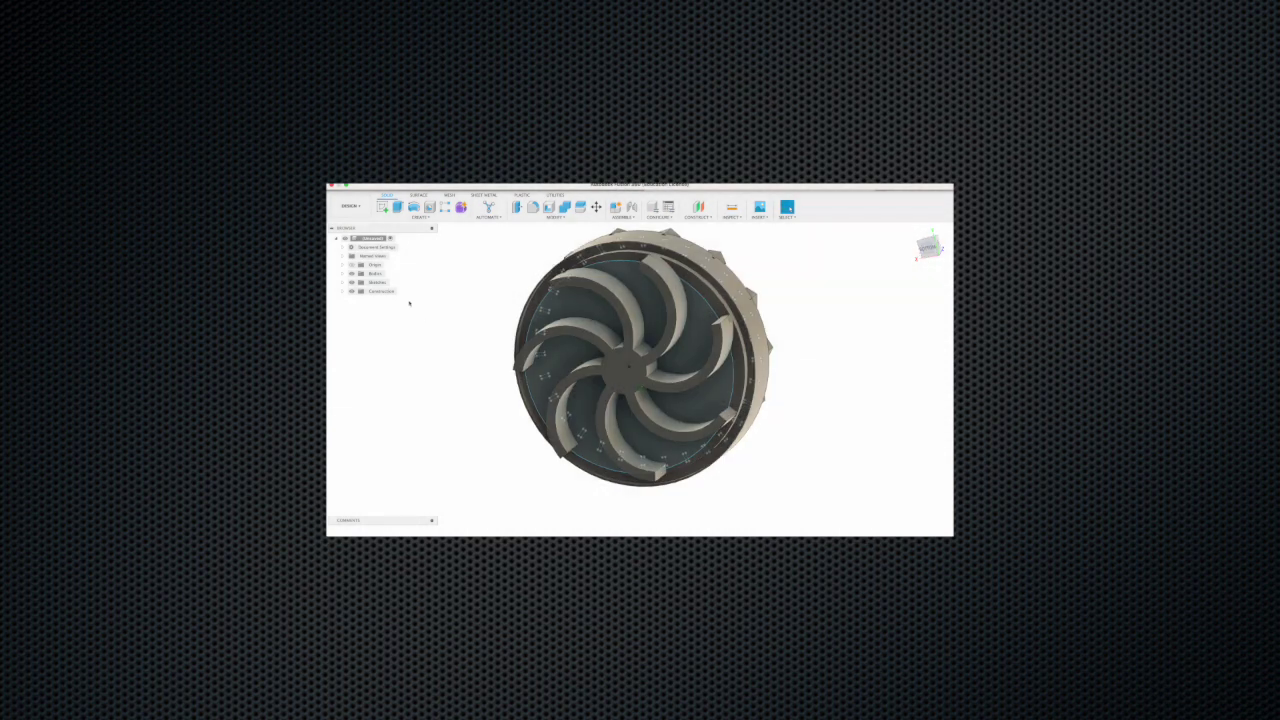
Step: Start an extrusion and drop the large round disc profile from the selection
{"action": "left_click", "coordinate": [397, 206]}
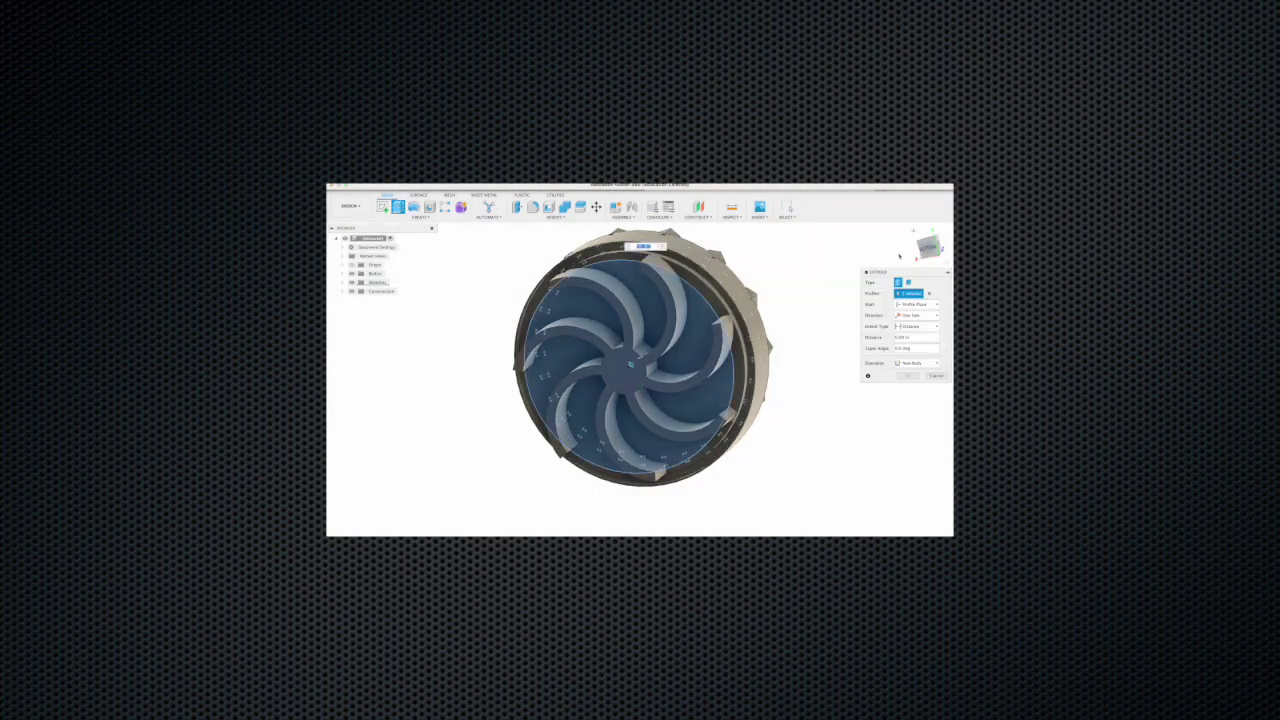
{"action": "middle_click_drag", "start_coordinate": [631, 364], "coordinate": [757, 379], "text": "shift"}
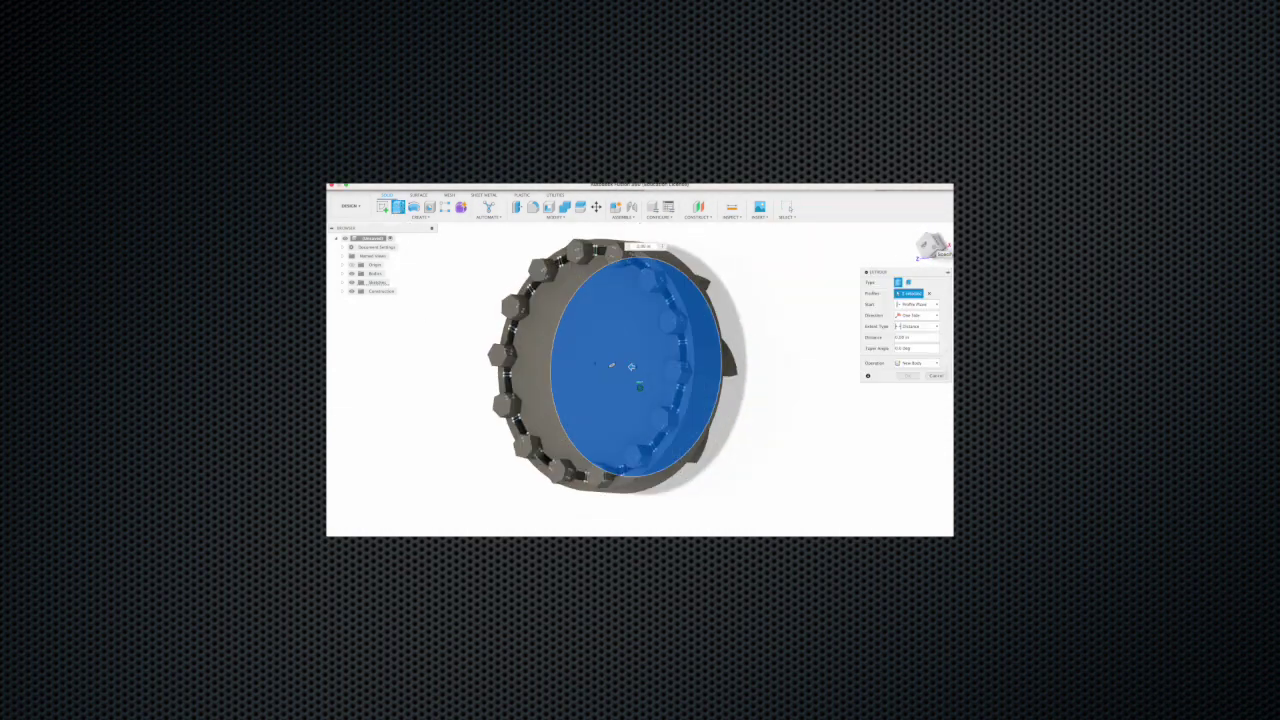
{"action": "middle_click_drag", "start_coordinate": [611, 364], "coordinate": [609, 368], "text": "shift"}
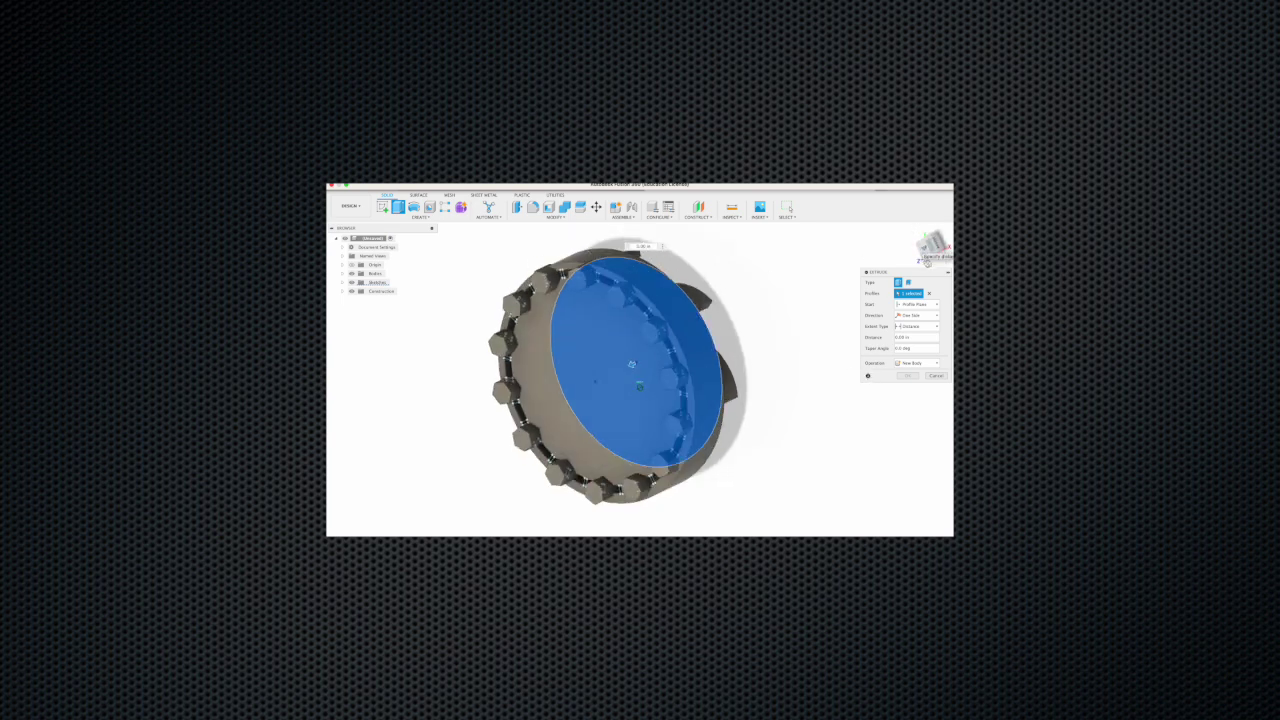
{"action": "left_click", "coordinate": [630, 365]}
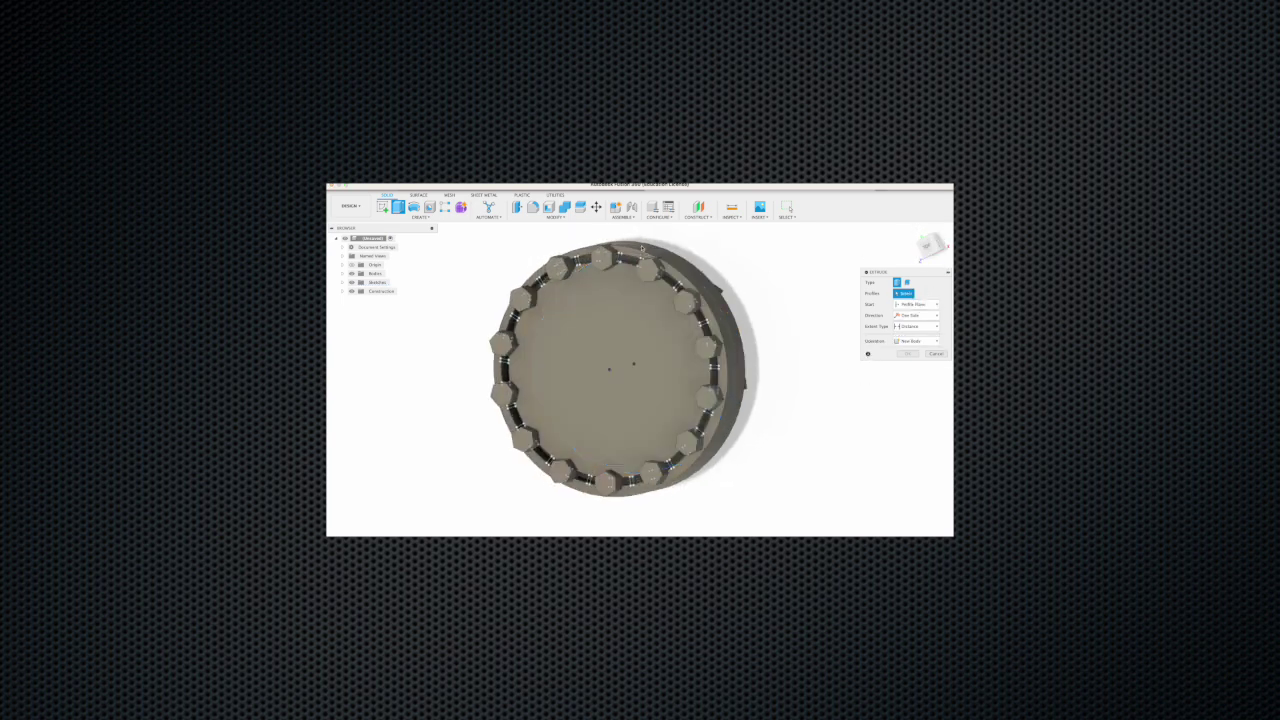
Step: Select all fourteen hexagon profiles around the rim for the extrusion
{"action": "left_click", "coordinate": [648, 270]}
{"action": "left_click", "coordinate": [685, 302]}
{"action": "left_click", "coordinate": [705, 347]}
{"action": "left_click", "coordinate": [707, 398]}
{"action": "left_click", "coordinate": [686, 443]}
{"action": "left_click", "coordinate": [650, 473]}
{"action": "left_click", "coordinate": [605, 483]}
{"action": "left_click", "coordinate": [560, 471]}
{"action": "left_click", "coordinate": [522, 440]}
{"action": "left_click", "coordinate": [500, 393]}
{"action": "left_click", "coordinate": [500, 343]}
{"action": "left_click", "coordinate": [520, 298]}
{"action": "left_click", "coordinate": [557, 265]}
{"action": "left_click", "coordinate": [603, 257]}
Step: Extrude the hexagons about 1.13 in into hex pegs and confirm
{"action": "left_click_drag", "start_coordinate": [606, 253], "coordinate": [684, 272]}
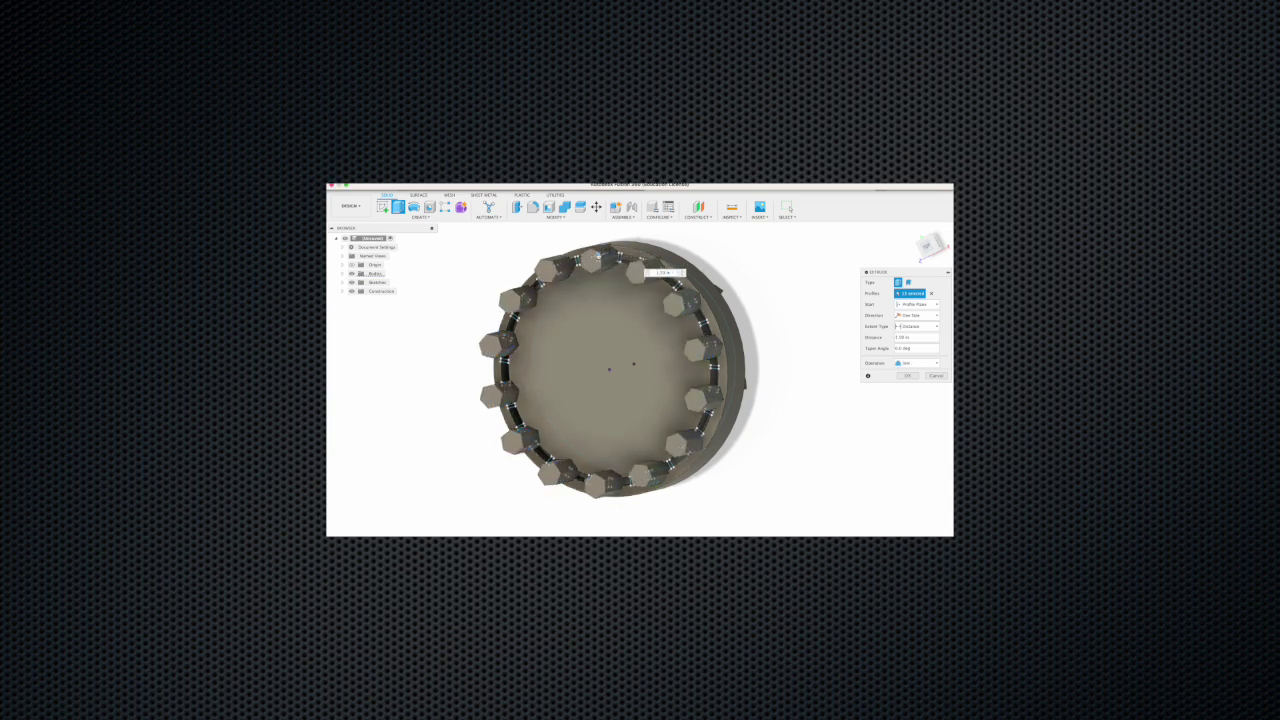
{"action": "mouse_move", "coordinate": [609, 370]}
{"action": "middle_mouse_down", "text": "shift"}
{"action": "mouse_move", "coordinate": [522, 273]}
{"action": "mouse_move", "coordinate": [463, 295]}
{"action": "middle_mouse_up", "text": "shift"}
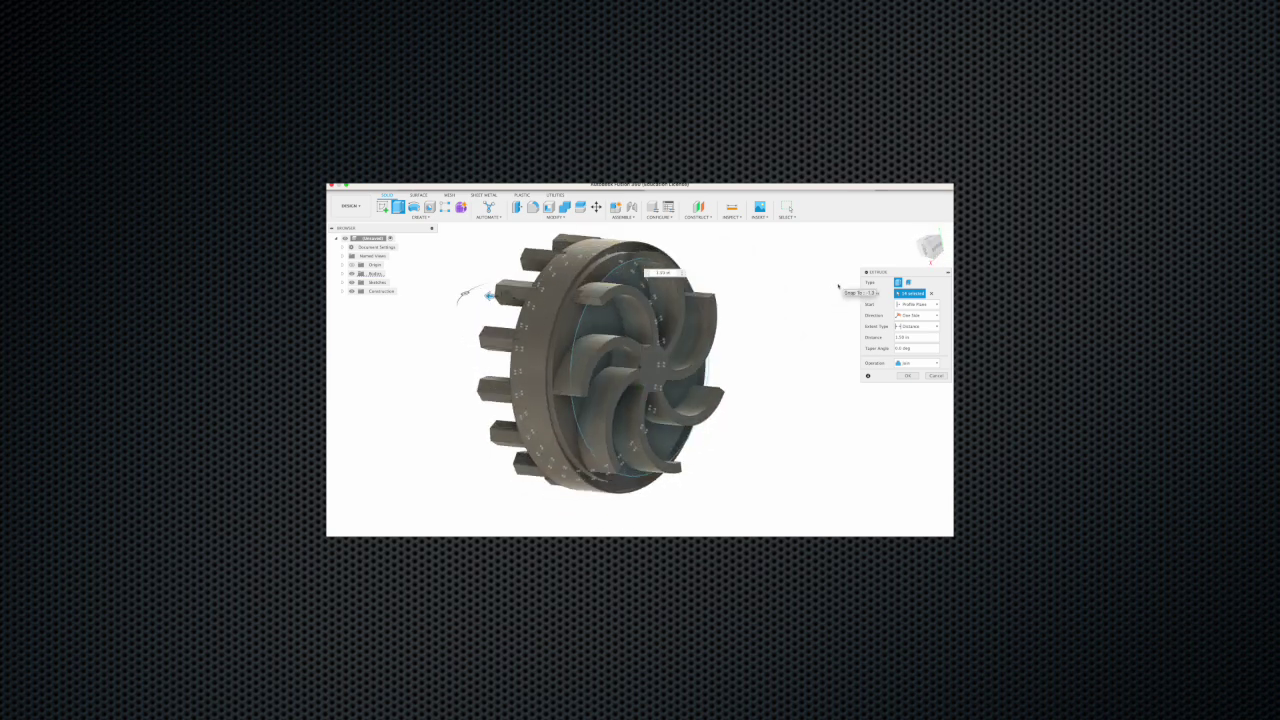
{"action": "left_click", "coordinate": [902, 376]}
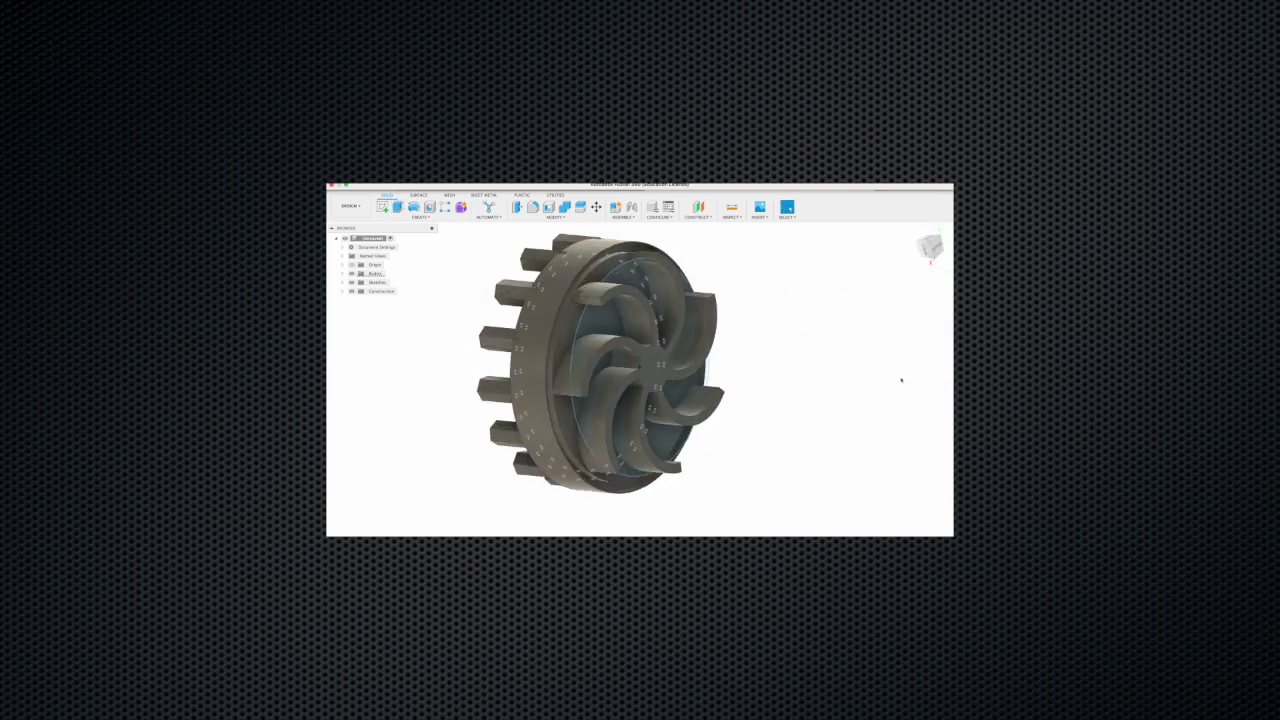
Step: Fillet two rim edges of the impeller, including the outer rim edge
{"action": "middle_click_drag", "start_coordinate": [470, 300], "coordinate": [540, 290], "text": "shift"}
{"action": "left_click", "coordinate": [532, 207]}
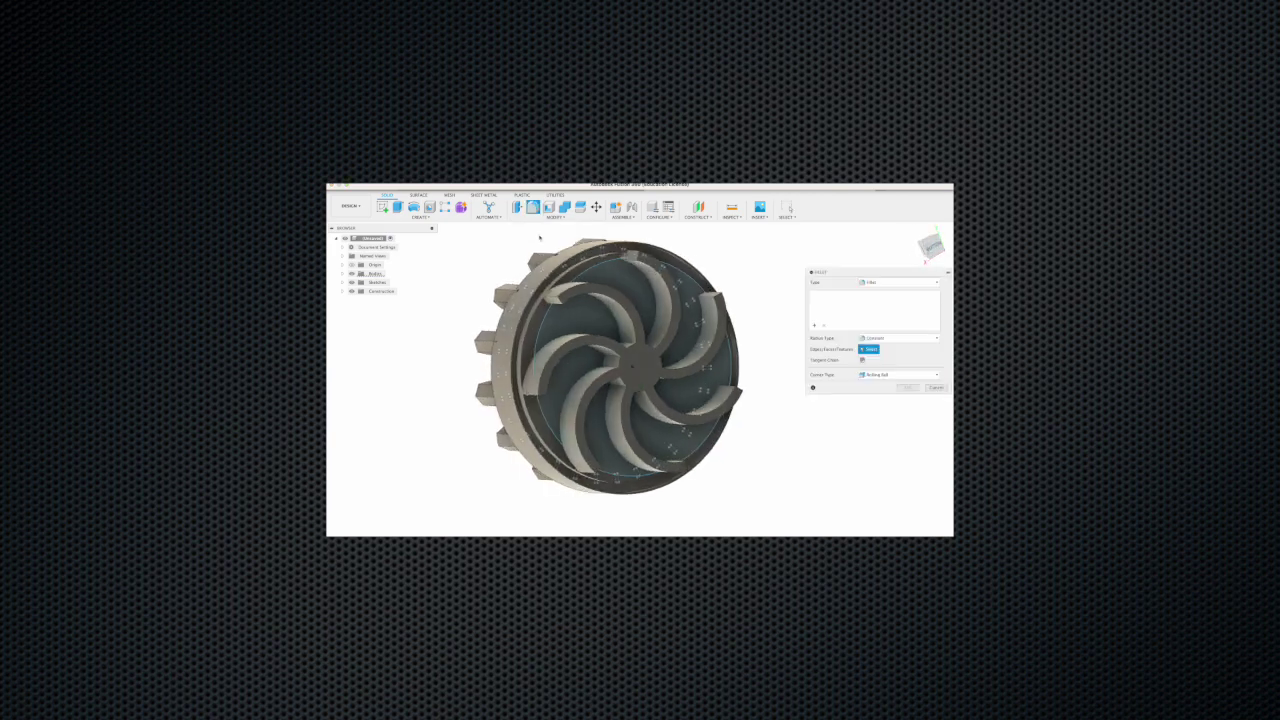
{"action": "left_click", "coordinate": [558, 305]}
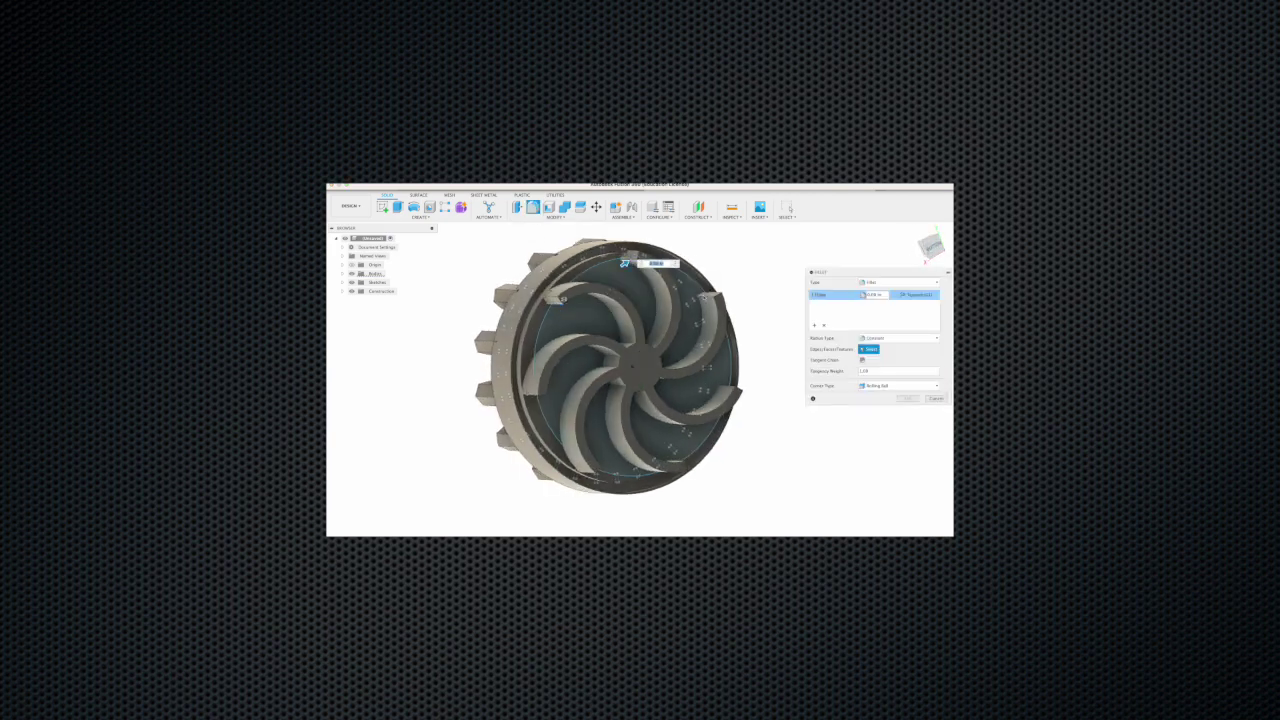
{"action": "left_click", "coordinate": [725, 380]}
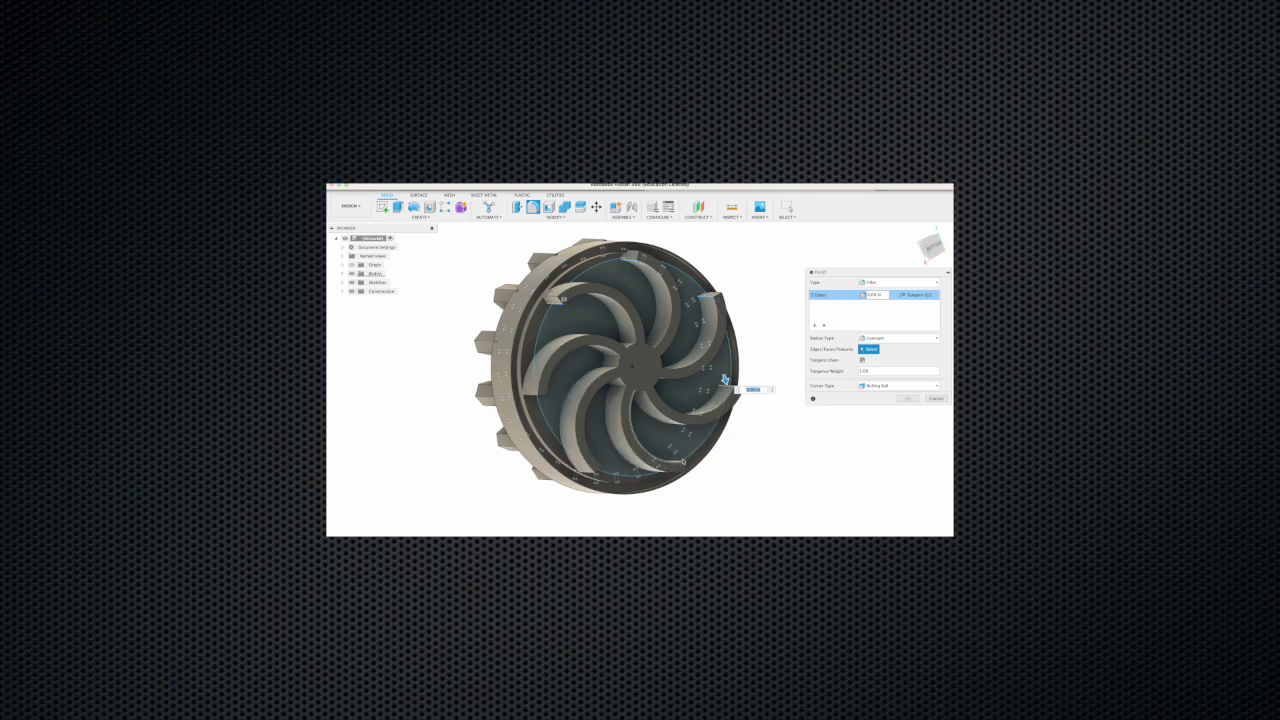
{"action": "middle_click_drag", "start_coordinate": [725, 380], "coordinate": [729, 376], "text": "shift"}
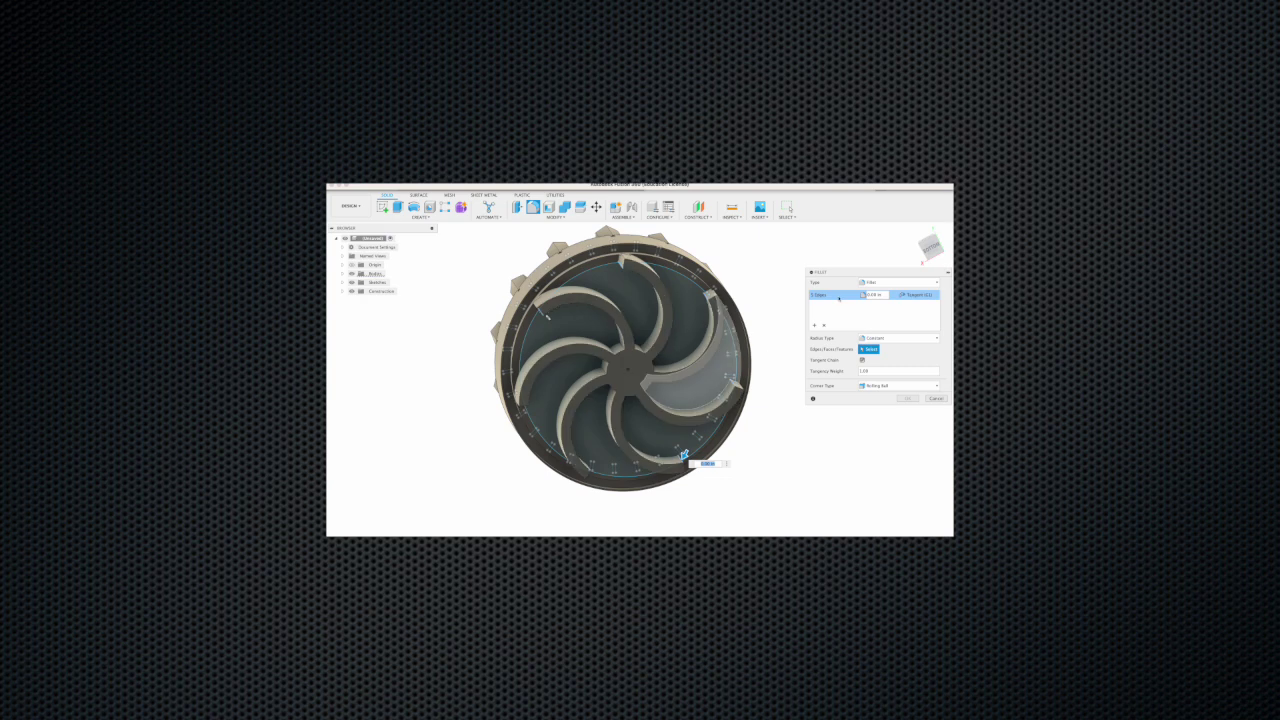
{"action": "left_click_drag", "start_coordinate": [928, 246], "coordinate": [913, 245]}
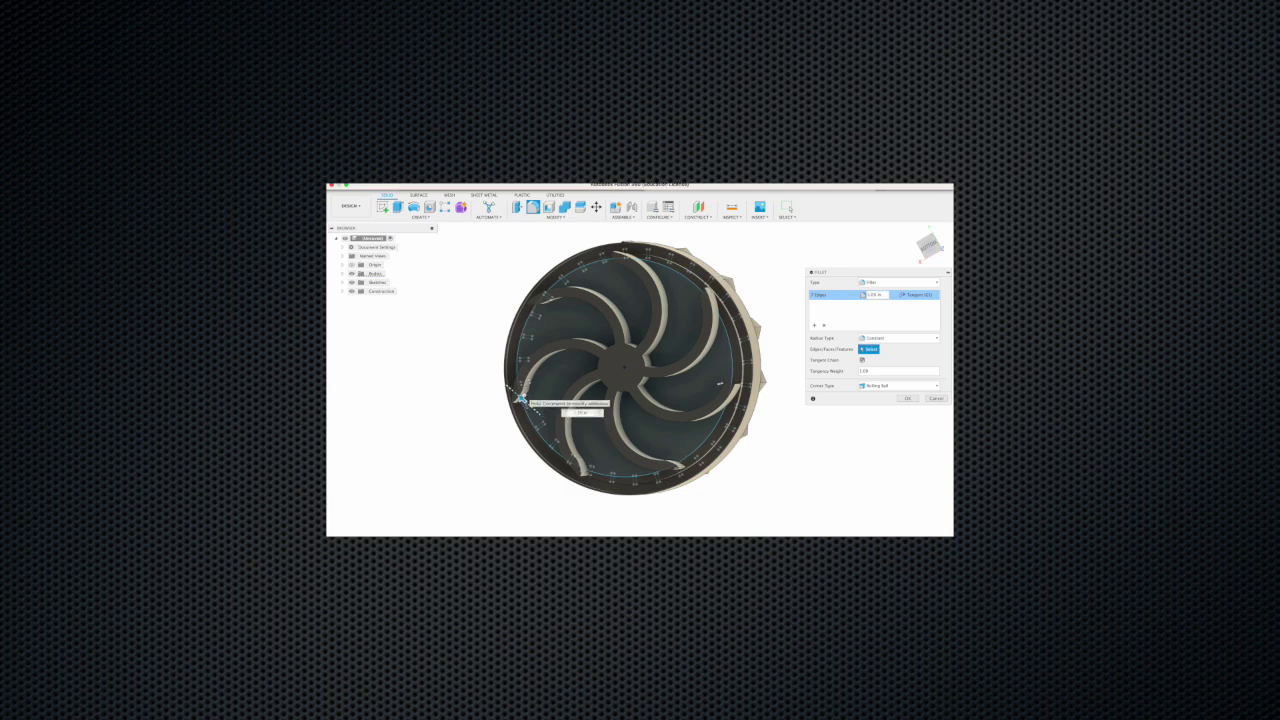
{"action": "left_click", "coordinate": [909, 398]}
{"action": "mouse_move", "coordinate": [929, 245]}
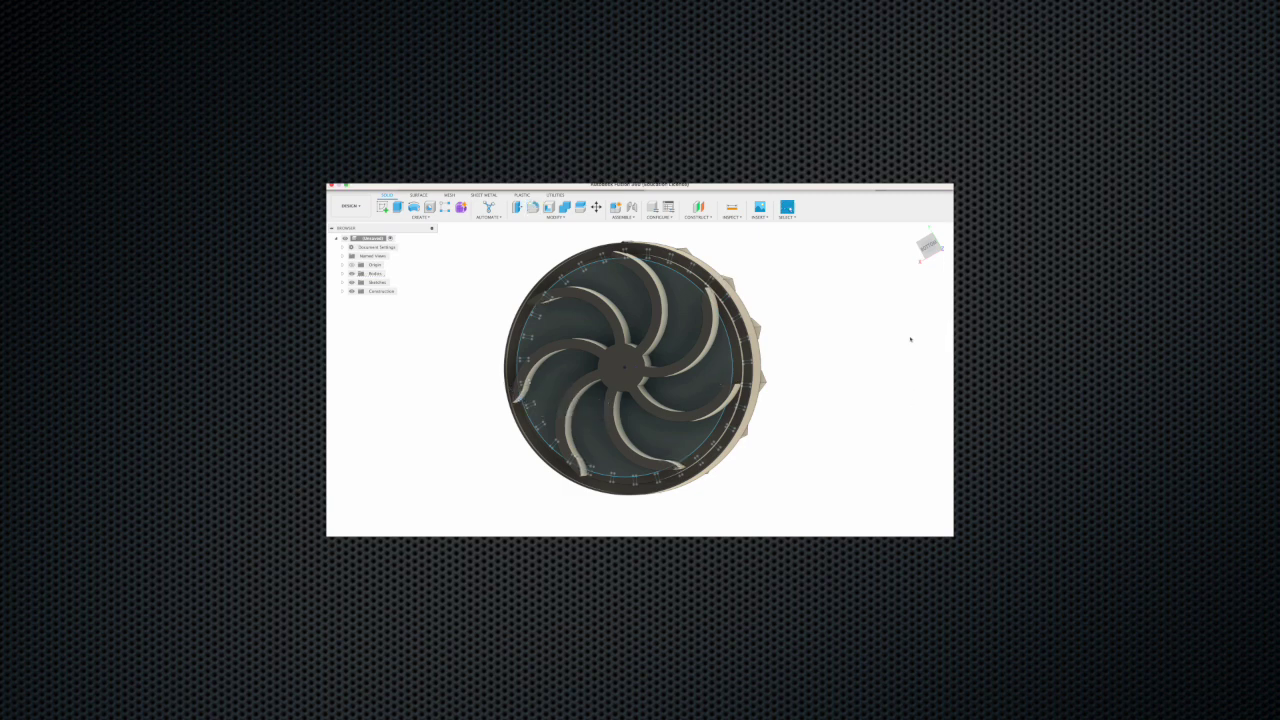
{"action": "left_click_drag", "start_coordinate": [934, 257], "coordinate": [934, 248]}
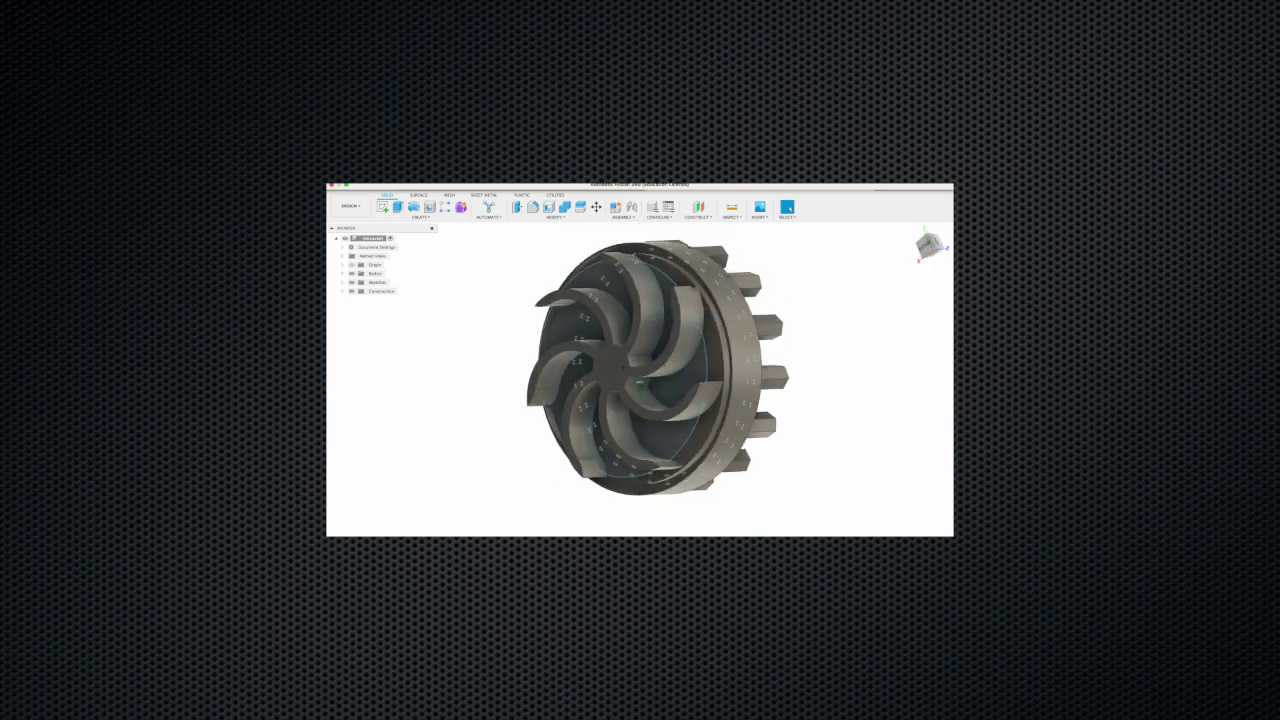
Step: Inspect the impeller from front and oblique angles, then open Modify > Appearance
{"action": "left_click_drag", "start_coordinate": [934, 248], "coordinate": [930, 252]}
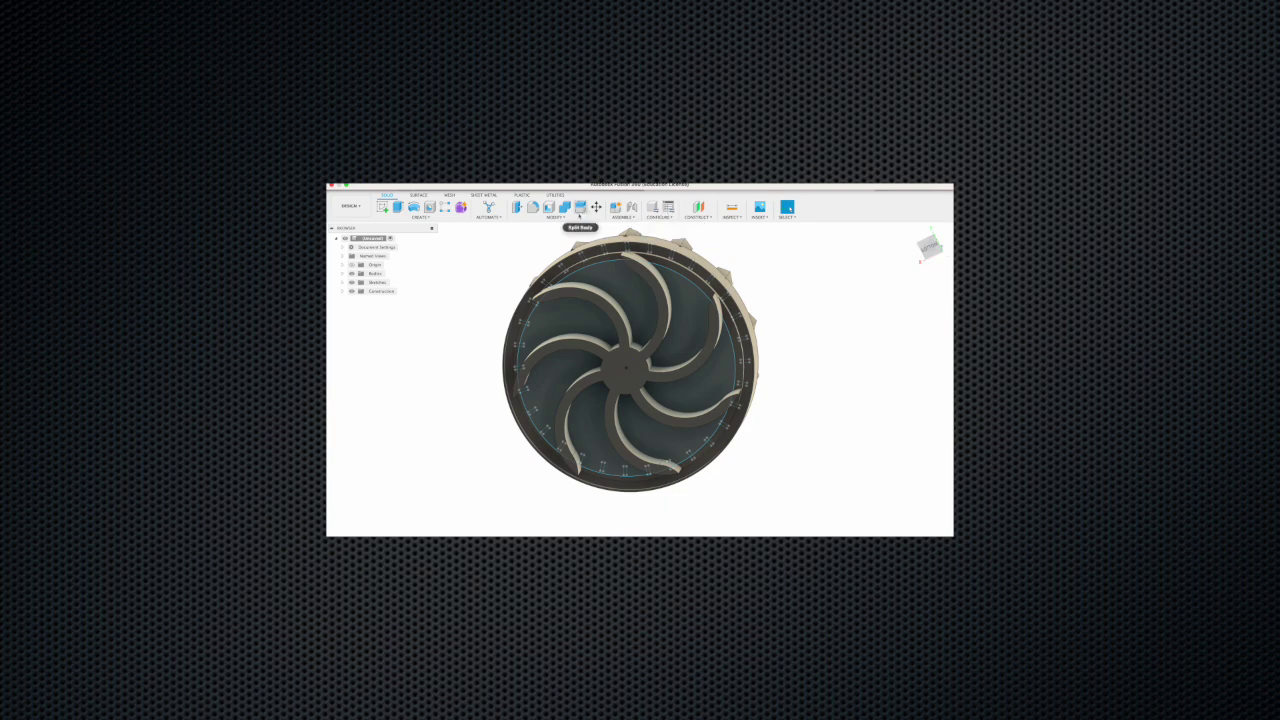
{"action": "mouse_move", "coordinate": [930, 252]}
{"action": "left_mouse_down"}
{"action": "mouse_move", "coordinate": [916, 253]}
{"action": "mouse_move", "coordinate": [930, 248]}
{"action": "left_mouse_up"}
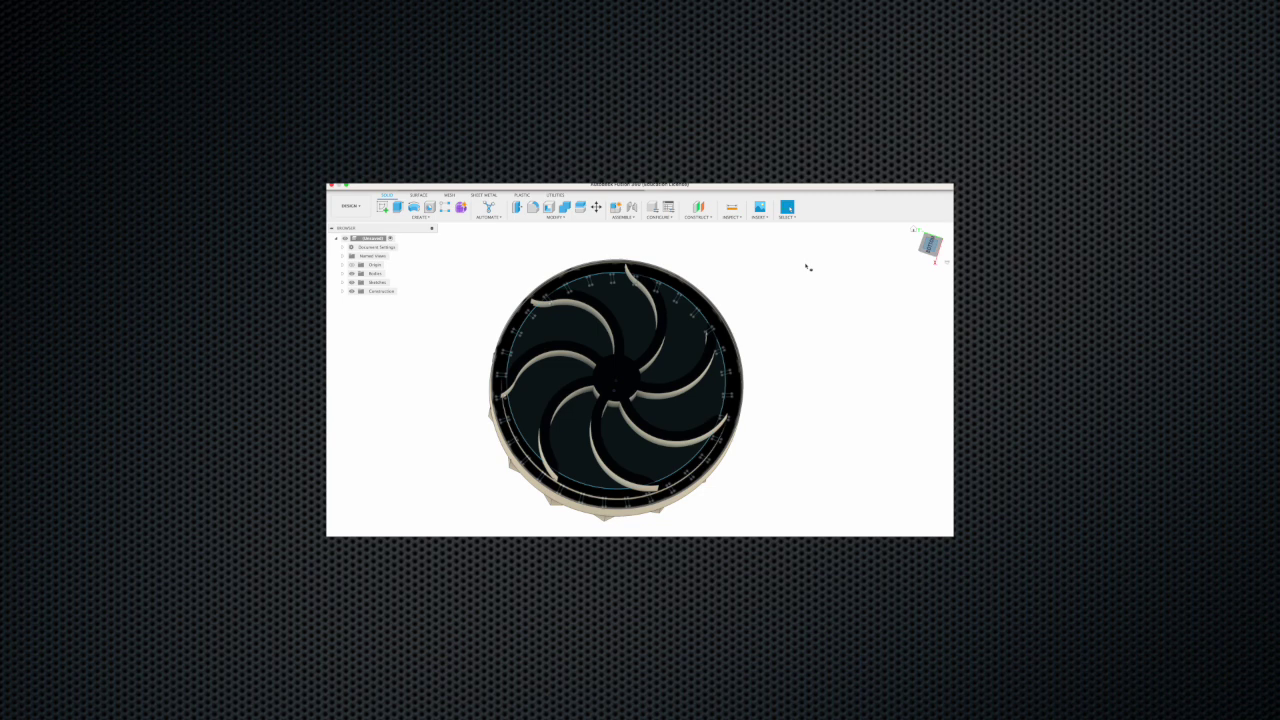
{"action": "left_click_drag", "start_coordinate": [930, 250], "coordinate": [913, 255]}
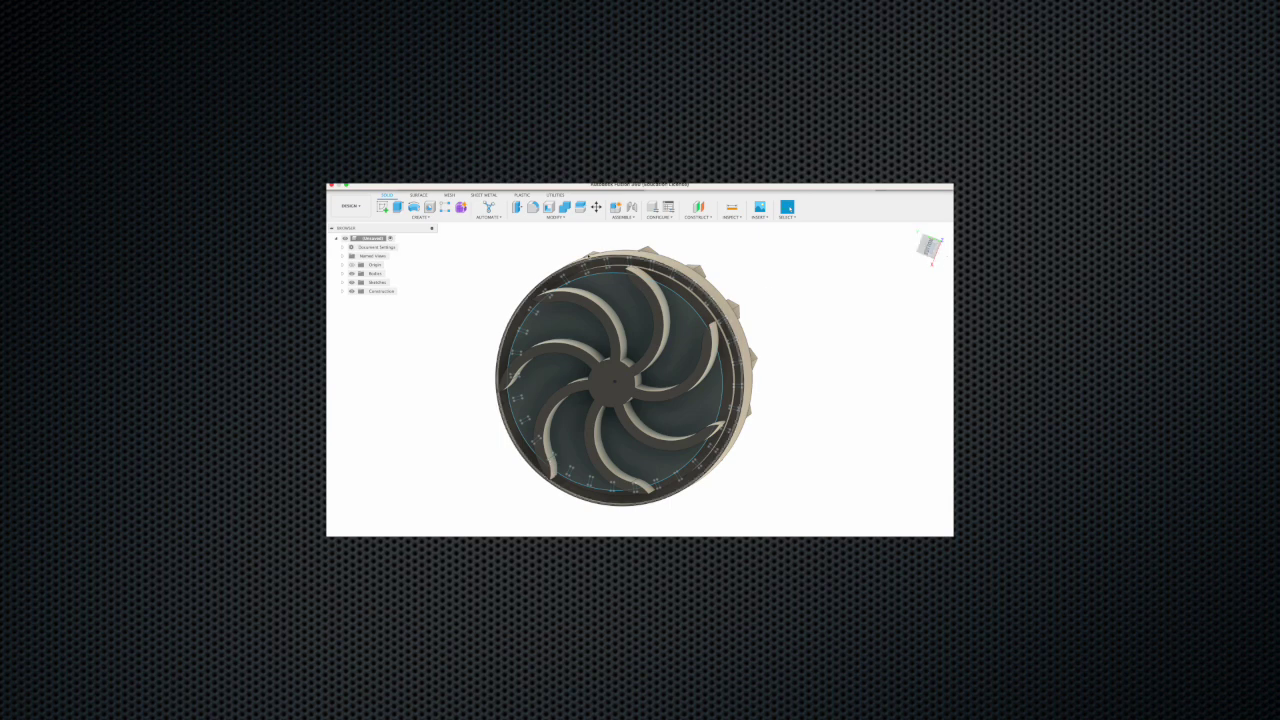
{"action": "left_click", "coordinate": [555, 217]}
{"action": "left_click", "coordinate": [530, 373]}
Step: Try brass on the whole impeller, then Steel - Satin and Bronze - Patina on individual faces
{"action": "left_click_drag", "start_coordinate": [869, 263], "coordinate": [869, 248]}
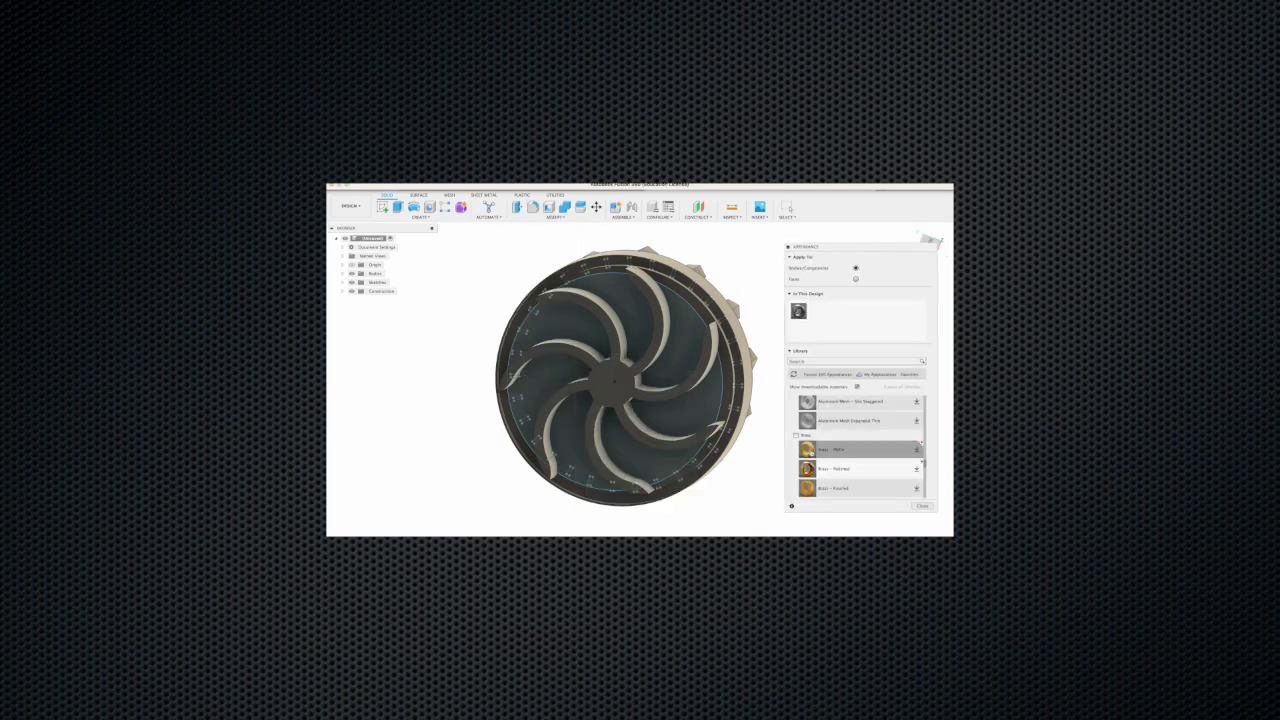
{"action": "mouse_move", "coordinate": [808, 449]}
{"action": "left_mouse_down"}
{"action": "mouse_move", "coordinate": [664, 357]}
{"action": "mouse_move", "coordinate": [668, 368]}
{"action": "left_mouse_up"}
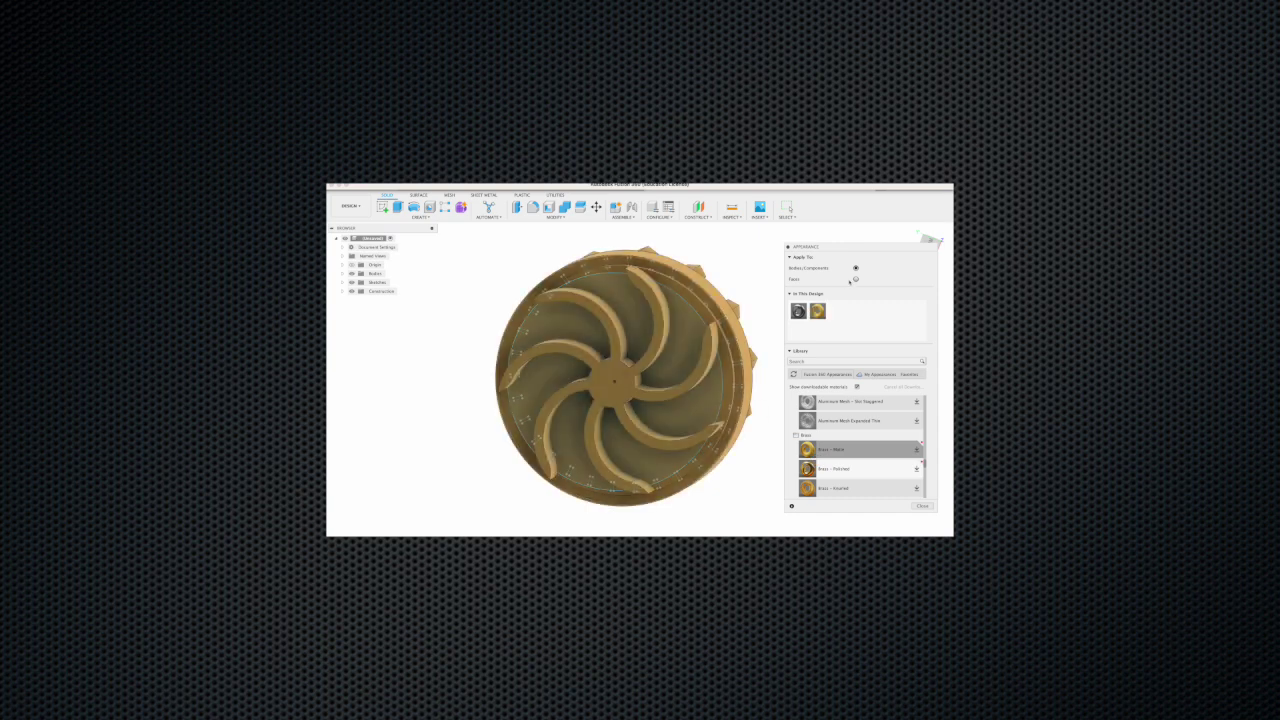
{"action": "left_click", "coordinate": [855, 279]}
{"action": "scroll", "coordinate": [841, 468], "scroll_direction": "up", "scroll_amount": 3}
{"action": "scroll", "coordinate": [843, 425], "scroll_direction": "up", "scroll_amount": 2}
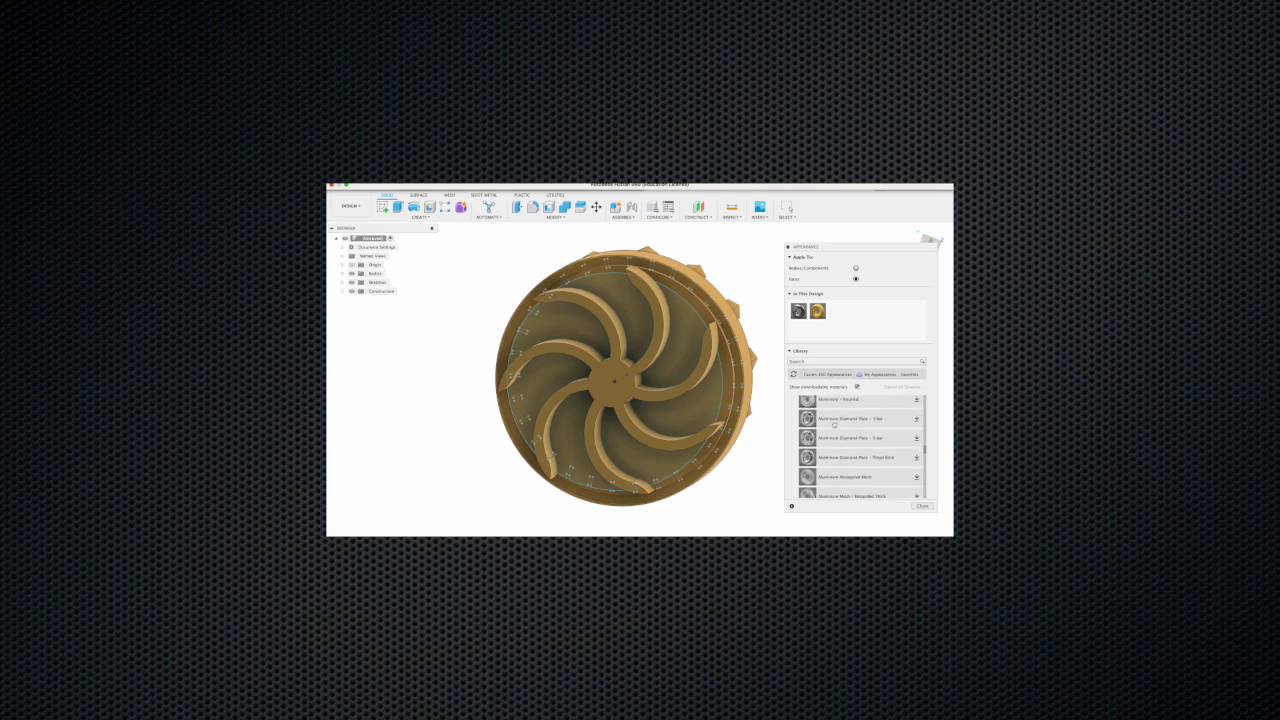
{"action": "left_click_drag", "start_coordinate": [798, 311], "coordinate": [712, 344]}
{"action": "scroll", "coordinate": [830, 430], "scroll_direction": "down", "scroll_amount": 3}
{"action": "scroll", "coordinate": [828, 445], "scroll_direction": "down", "scroll_amount": 3}
{"action": "scroll", "coordinate": [827, 453], "scroll_direction": "down", "scroll_amount": 2}
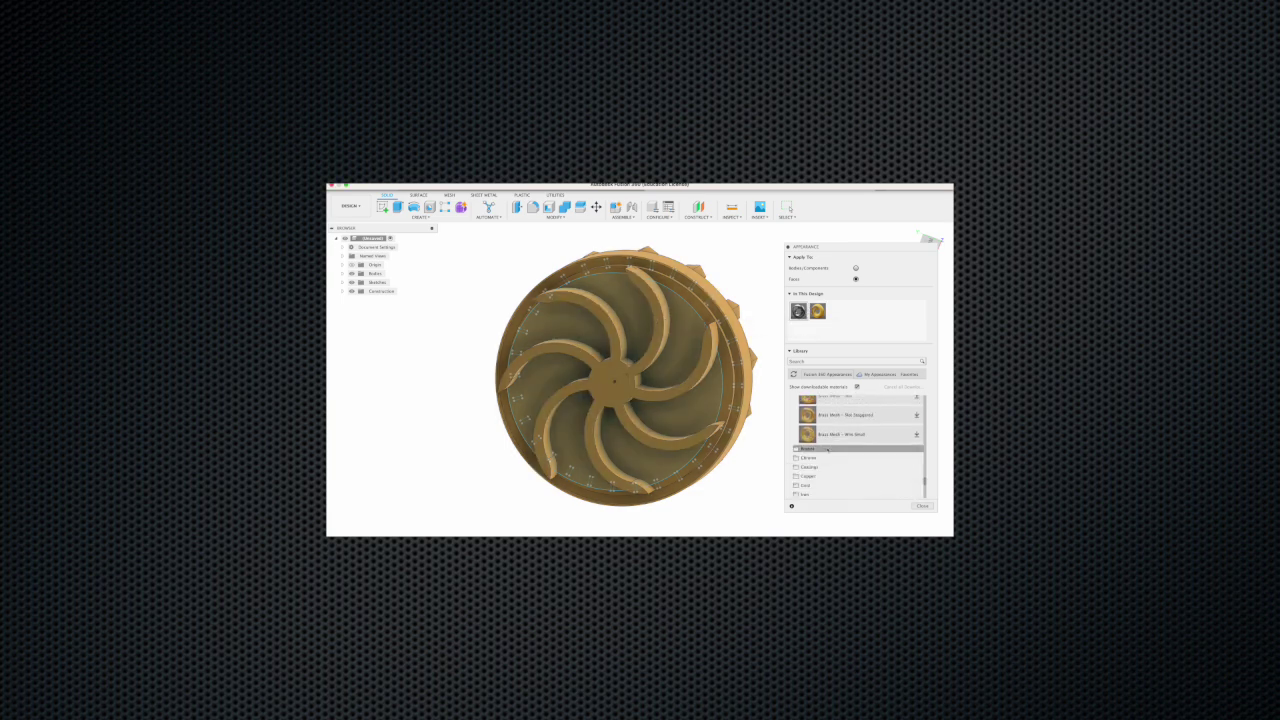
{"action": "left_click_drag", "start_coordinate": [826, 460], "coordinate": [697, 387]}
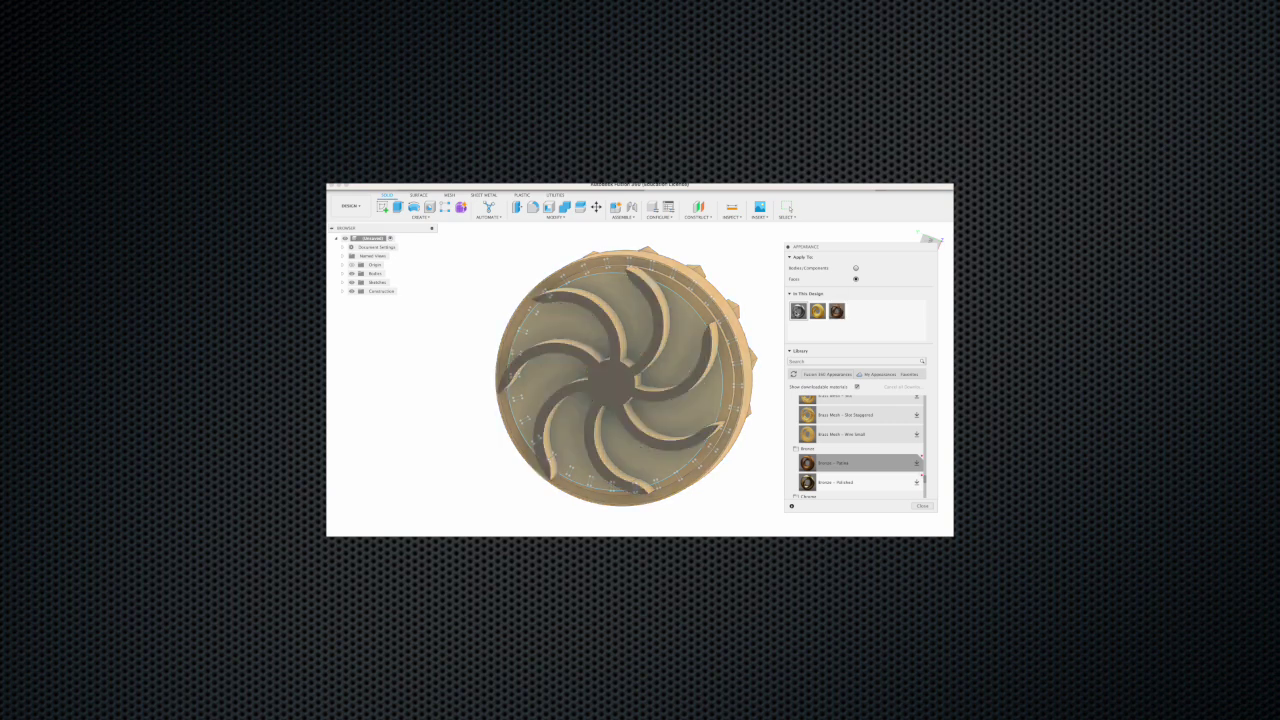
Step: Try the Mirror finish on impeller faces, then back out without applying it
{"action": "scroll", "coordinate": [857, 455], "scroll_direction": "down", "scroll_amount": 5}
{"action": "scroll", "coordinate": [855, 440], "scroll_direction": "down", "scroll_amount": 5}
{"action": "scroll", "coordinate": [853, 425], "scroll_direction": "down", "scroll_amount": 5}
{"action": "scroll", "coordinate": [852, 414], "scroll_direction": "down", "scroll_amount": 5}
{"action": "scroll", "coordinate": [853, 414], "scroll_direction": "up", "scroll_amount": 5}
{"action": "left_click", "coordinate": [822, 426]}
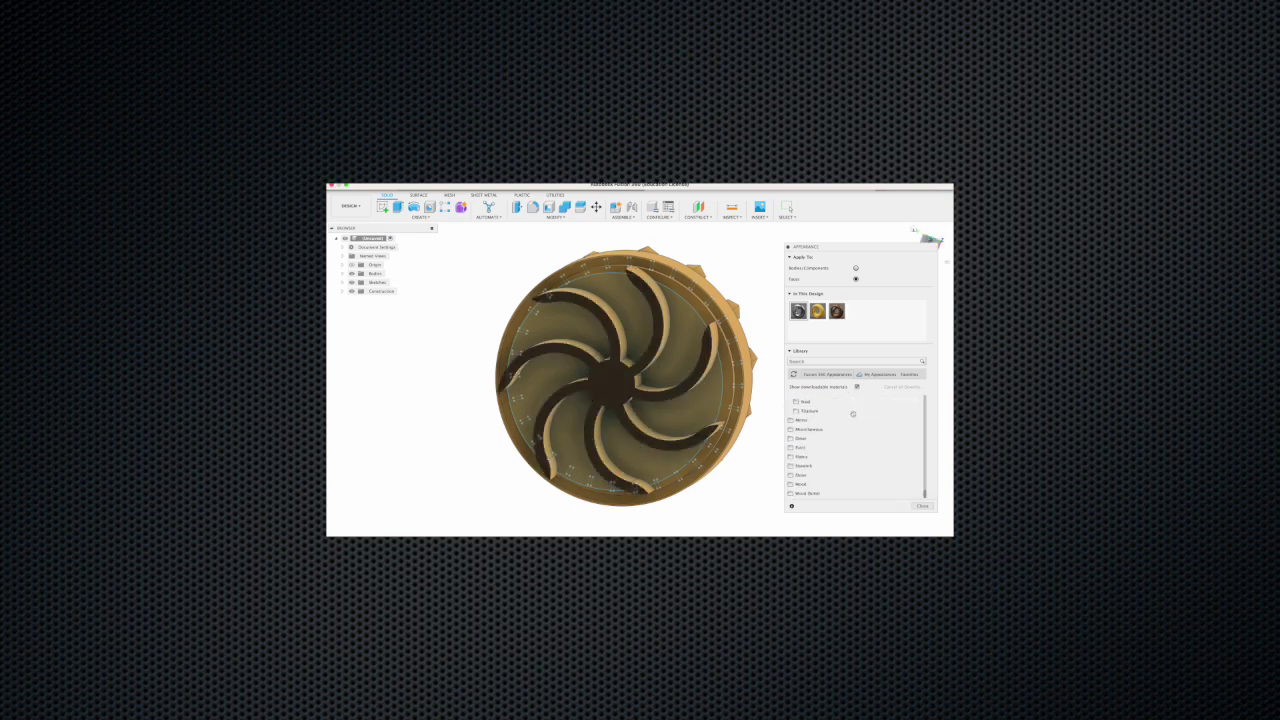
{"action": "left_click", "coordinate": [824, 428]}
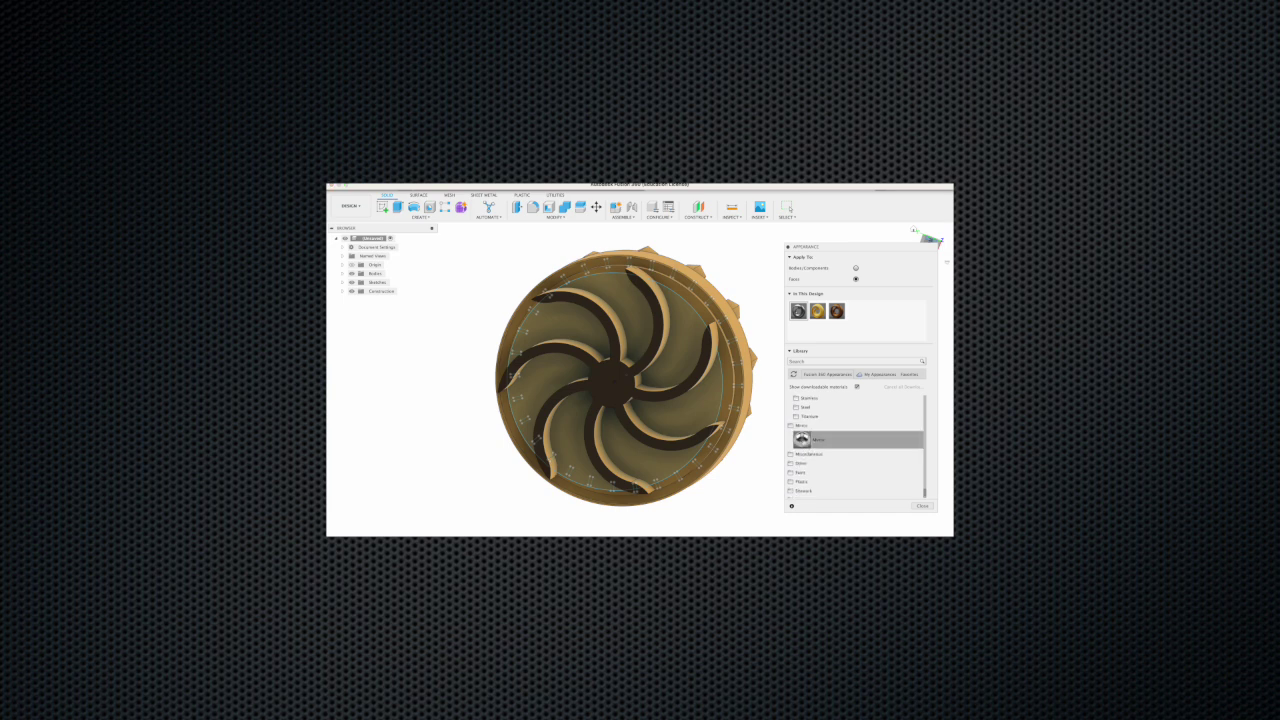
{"action": "left_click_drag", "start_coordinate": [736, 407], "coordinate": [702, 330]}
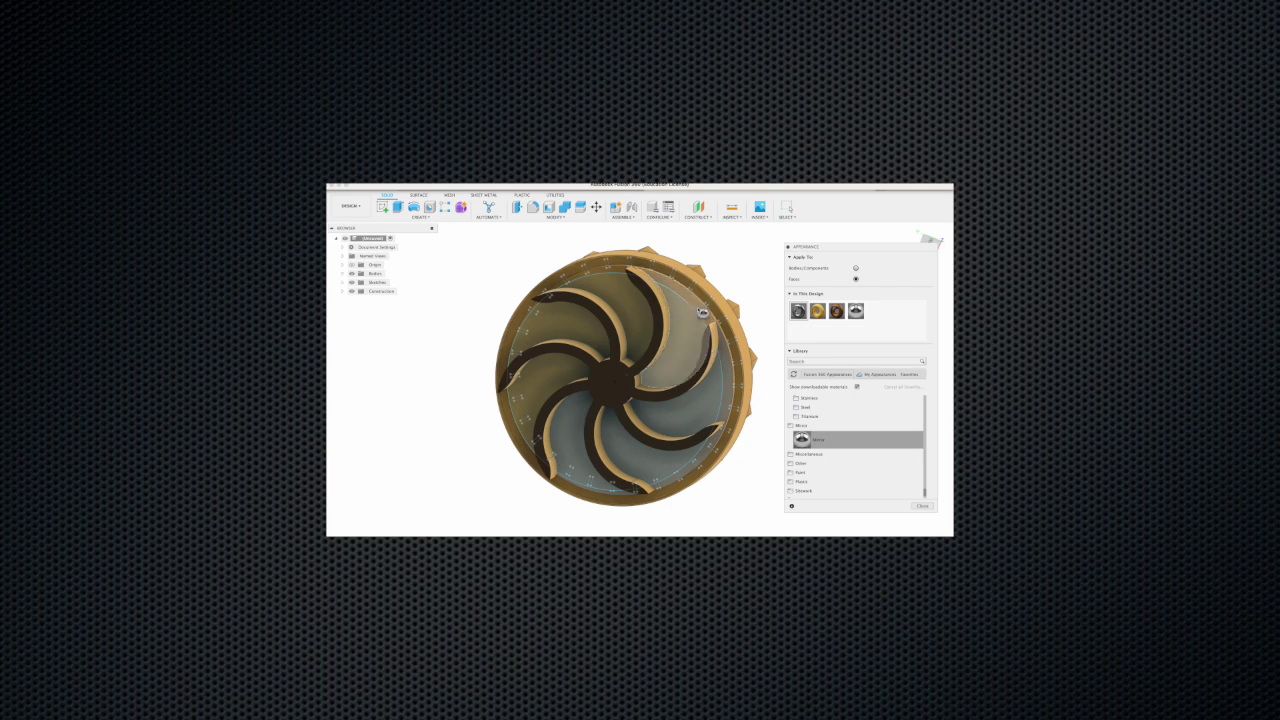
{"action": "left_click_drag", "start_coordinate": [702, 330], "coordinate": [657, 374]}
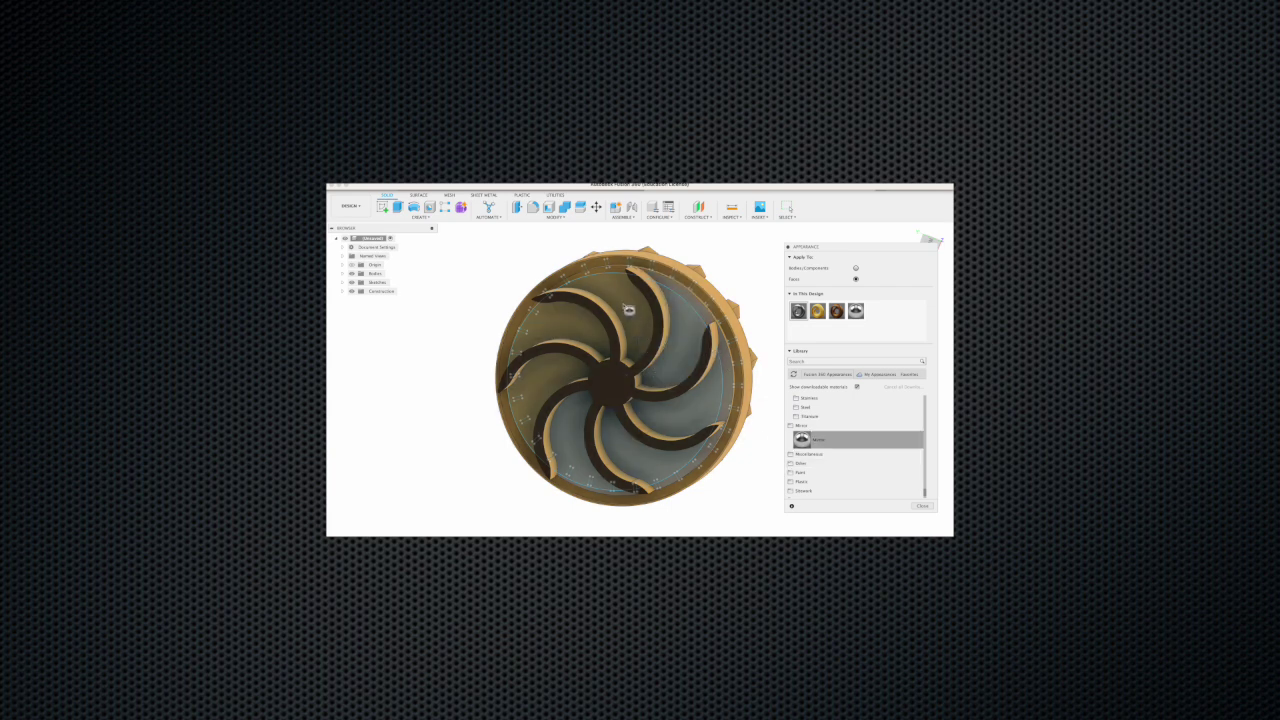
{"action": "left_click_drag", "start_coordinate": [607, 278], "coordinate": [790, 448]}
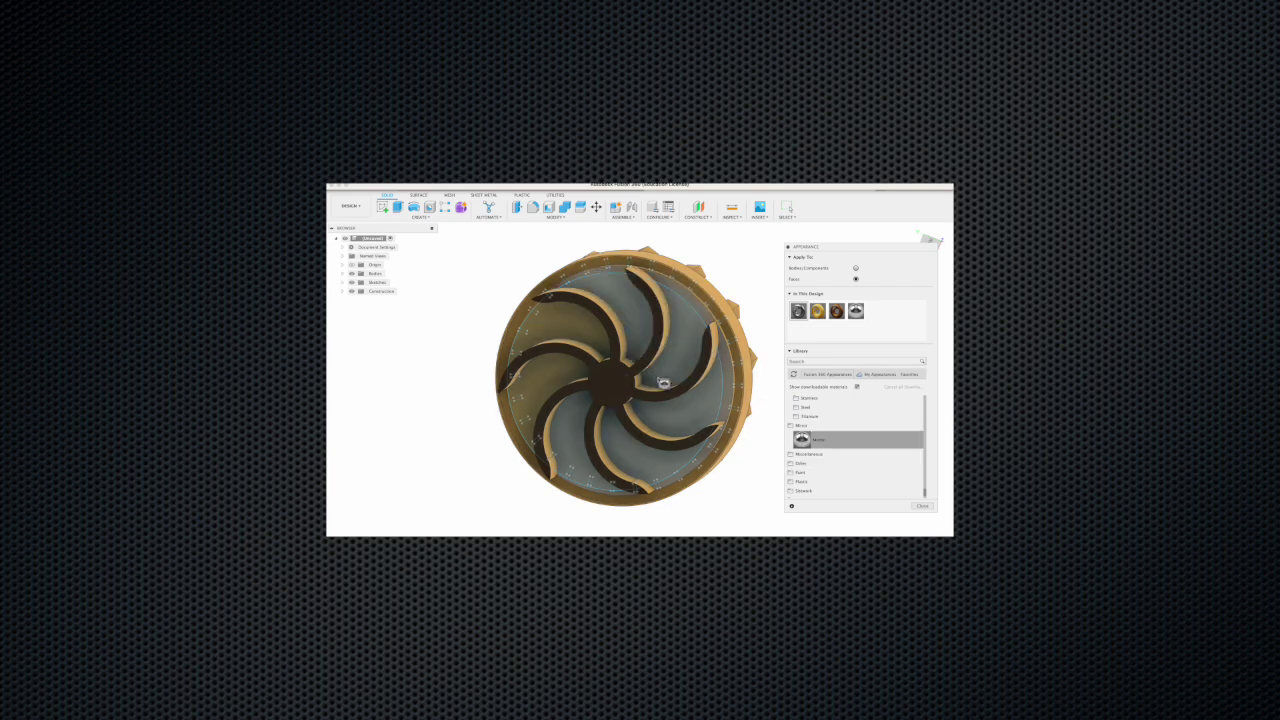
{"action": "left_click_drag", "start_coordinate": [531, 328], "coordinate": [800, 440]}
{"action": "mouse_move", "coordinate": [517, 412]}
{"action": "left_mouse_down"}
{"action": "mouse_move", "coordinate": [810, 440]}
{"action": "mouse_move", "coordinate": [700, 327]}
{"action": "left_mouse_up"}
Step: Paint one floor face between the blades with Paint > Glossy black
{"action": "scroll", "coordinate": [829, 441], "scroll_direction": "down", "scroll_amount": 2}
{"action": "left_click", "coordinate": [805, 447]}
{"action": "left_click", "coordinate": [806, 456]}
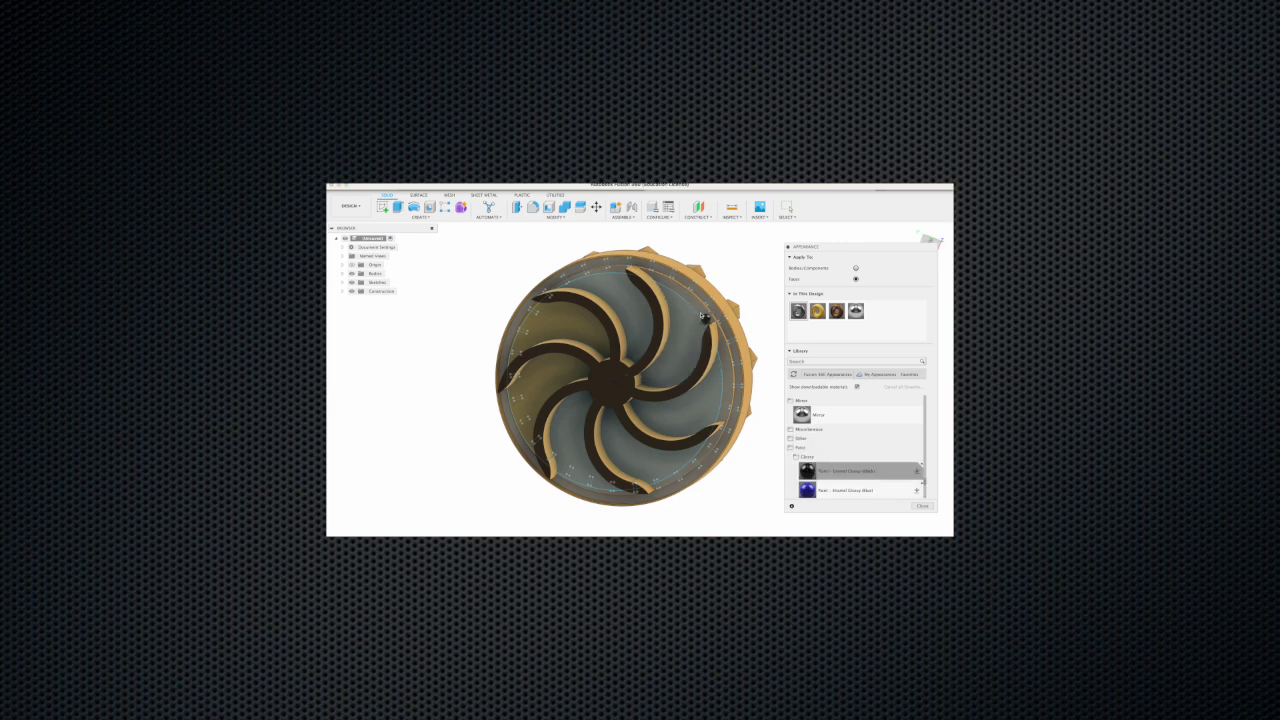
{"action": "left_click_drag", "start_coordinate": [705, 318], "coordinate": [703, 322]}
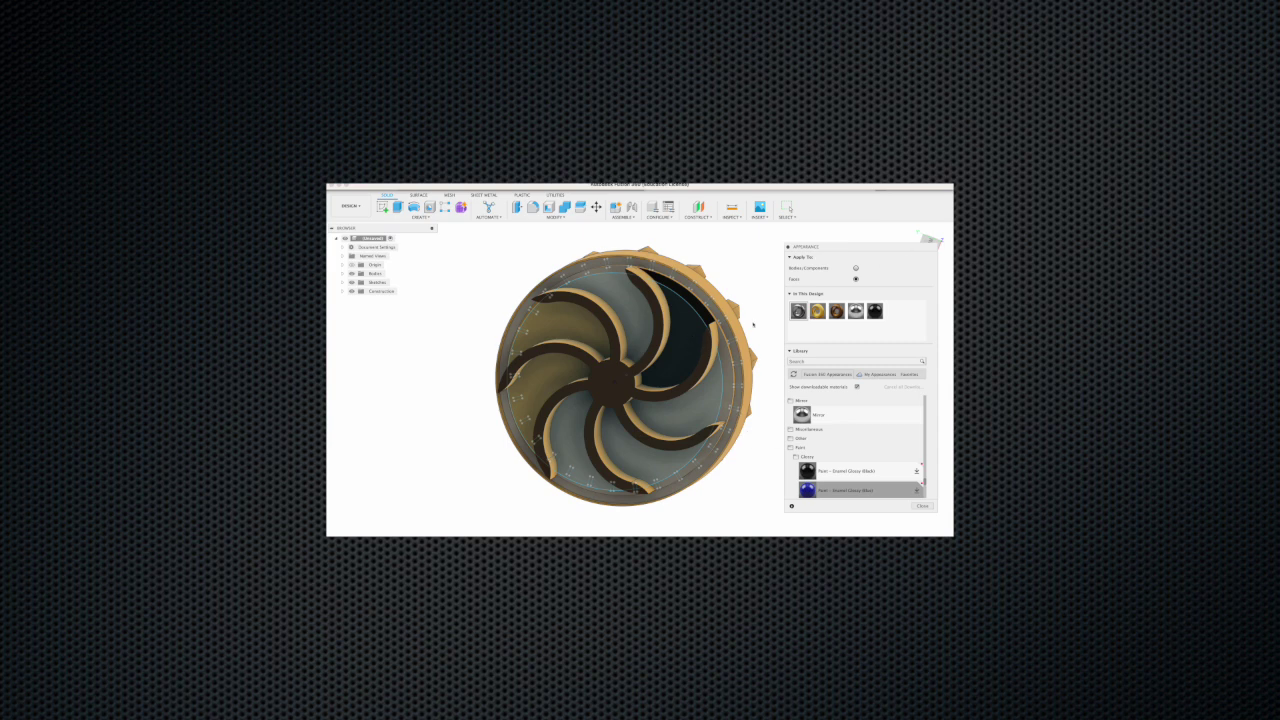
{"action": "scroll", "coordinate": [819, 464], "scroll_direction": "down", "scroll_amount": 2}
Step: Paint the curved blade faces glossy green
{"action": "scroll", "coordinate": [821, 463], "scroll_direction": "down", "scroll_amount": 1}
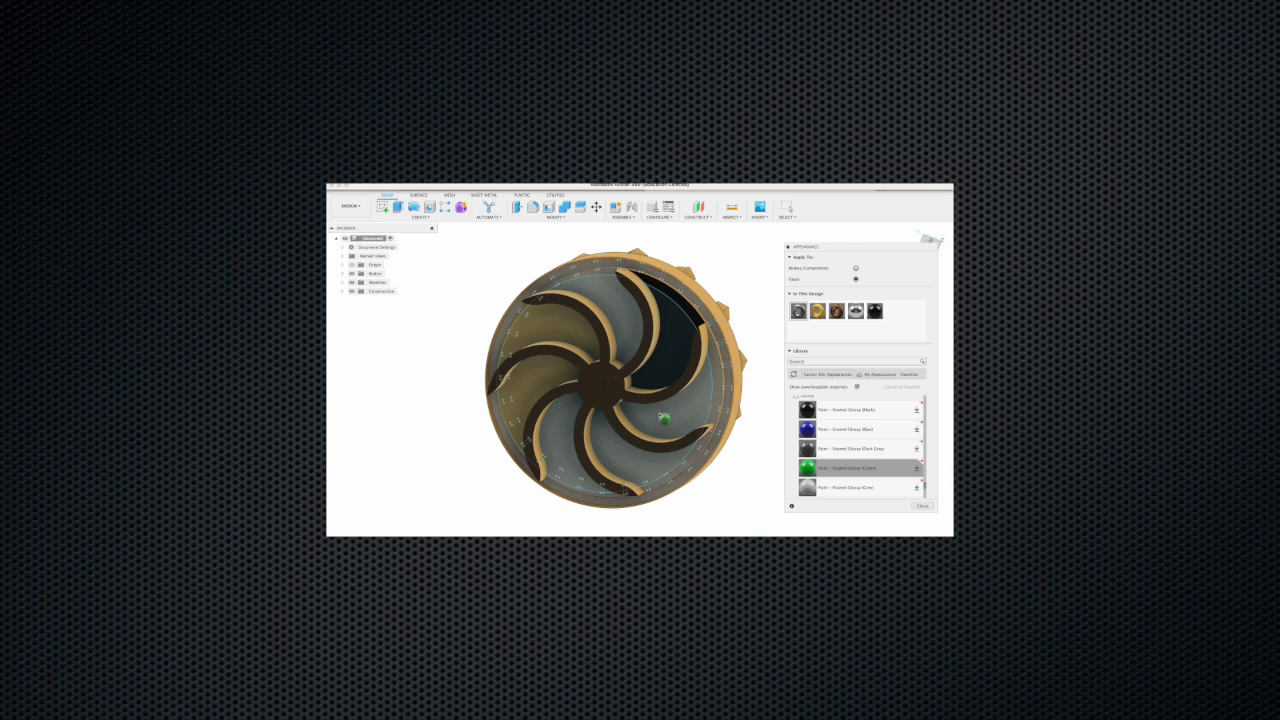
{"action": "left_click_drag", "start_coordinate": [663, 419], "coordinate": [664, 421]}
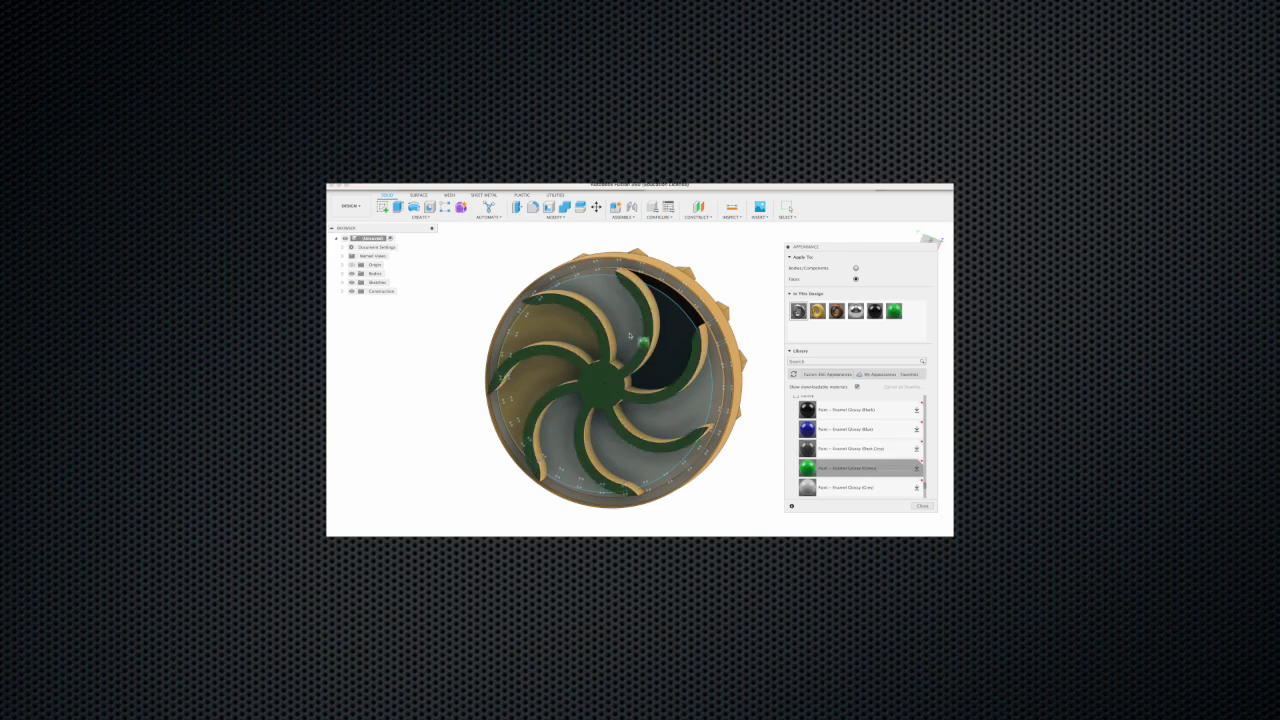
{"action": "left_click_drag", "start_coordinate": [630, 336], "coordinate": [642, 286]}
{"action": "middle_click_drag", "start_coordinate": [640, 386], "coordinate": [640, 420], "text": "shift"}
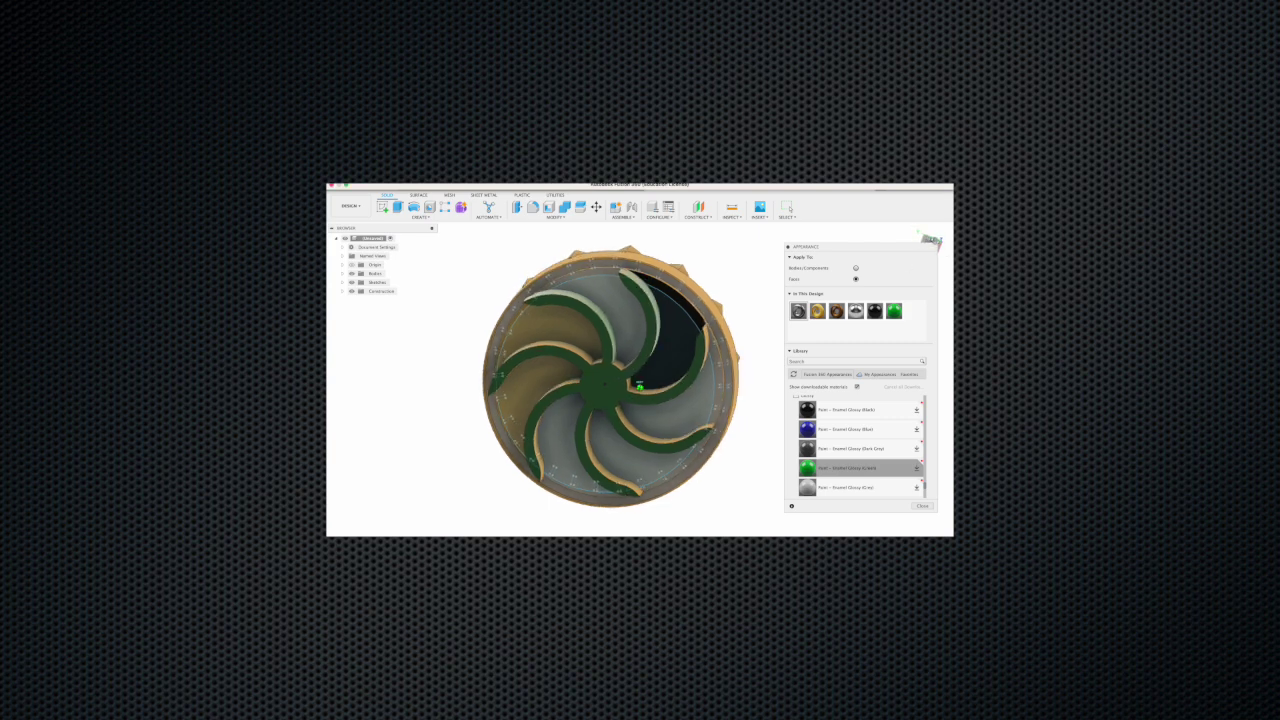
{"action": "left_click_drag", "start_coordinate": [808, 473], "coordinate": [634, 364]}
{"action": "scroll", "coordinate": [860, 450], "scroll_direction": "down", "scroll_amount": 3}
{"action": "mouse_move", "coordinate": [808, 428]}
{"action": "left_mouse_down"}
{"action": "mouse_move", "coordinate": [686, 354]}
{"action": "mouse_move", "coordinate": [684, 309]}
{"action": "left_mouse_up"}
Step: Paint the upper and lower floor faces between the blades glossy red
{"action": "left_click_drag", "start_coordinate": [740, 399], "coordinate": [605, 295]}
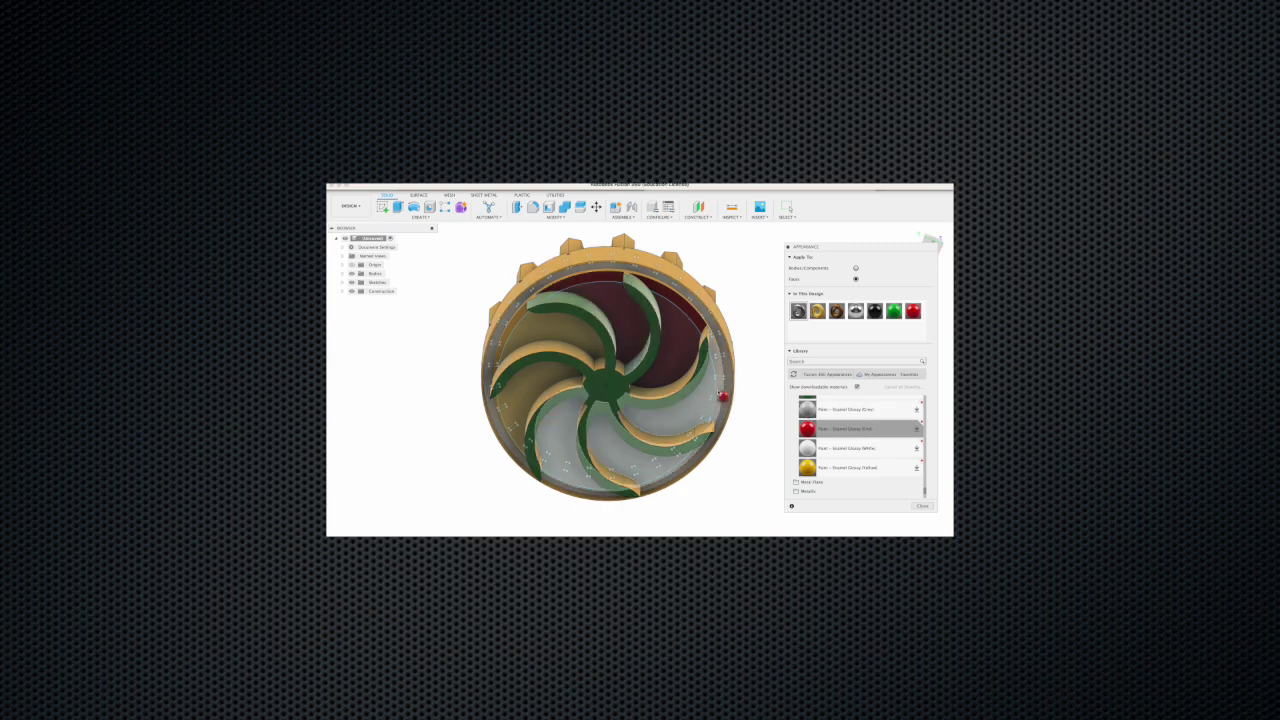
{"action": "left_click_drag", "start_coordinate": [738, 406], "coordinate": [720, 392]}
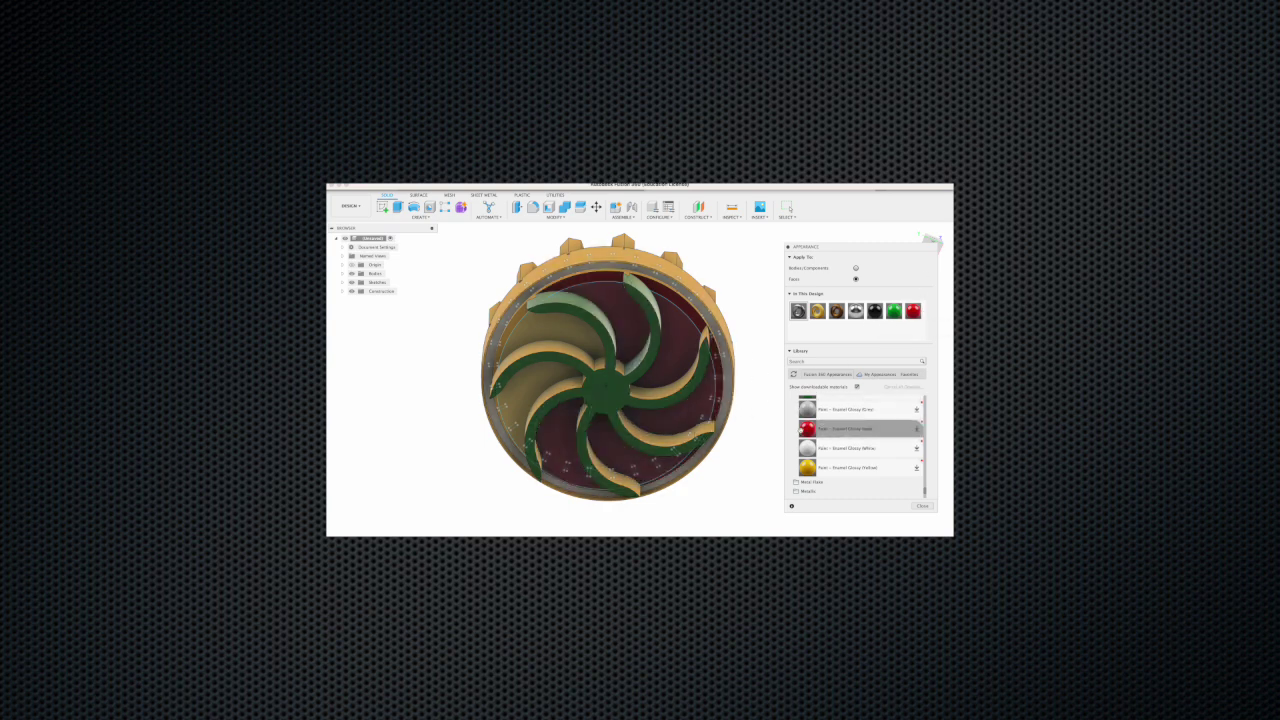
{"action": "left_click_drag", "start_coordinate": [800, 433], "coordinate": [525, 328]}
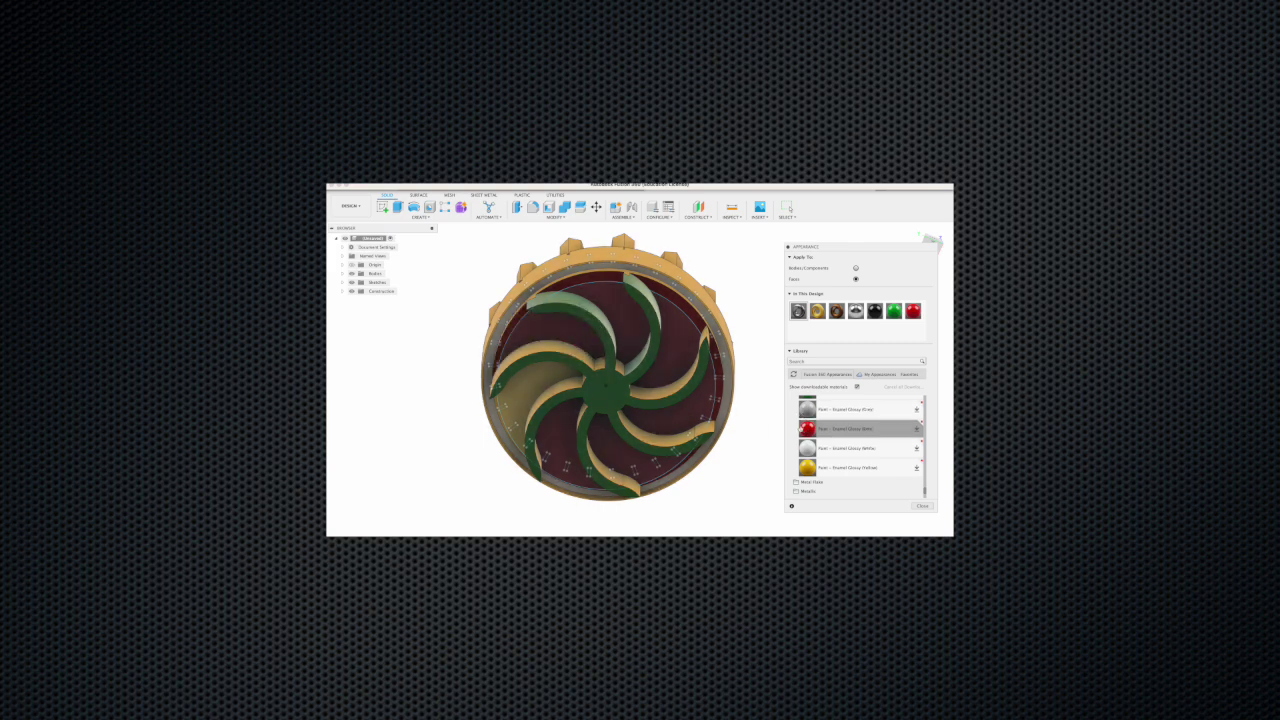
{"action": "left_click_drag", "start_coordinate": [538, 388], "coordinate": [521, 396]}
{"action": "left_click_drag", "start_coordinate": [715, 394], "coordinate": [715, 396]}
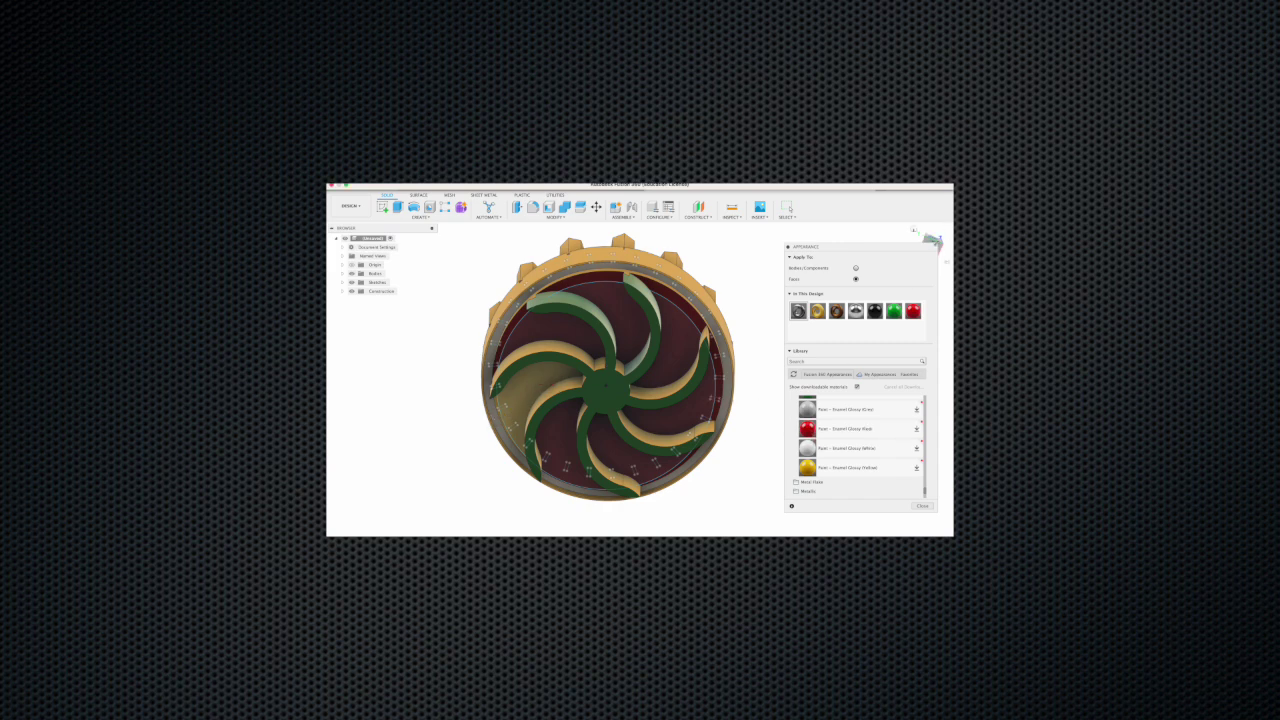
{"action": "left_click_drag", "start_coordinate": [922, 246], "coordinate": [900, 266]}
{"action": "middle_click_drag", "start_coordinate": [720, 440], "coordinate": [756, 474], "text": "shift"}
{"action": "left_click_drag", "start_coordinate": [785, 449], "coordinate": [605, 417]}
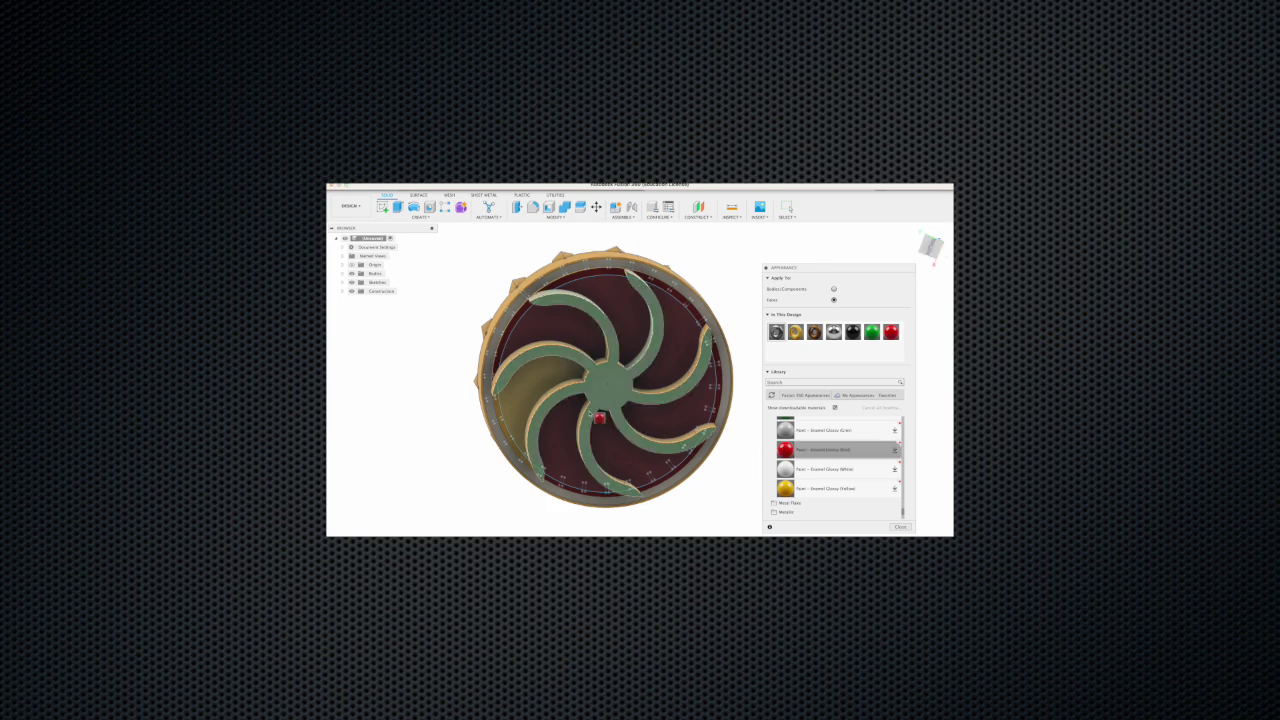
Step: Paint the final floor section glossy red and tilt the impeller to check the blades
{"action": "left_click_drag", "start_coordinate": [506, 420], "coordinate": [506, 420]}
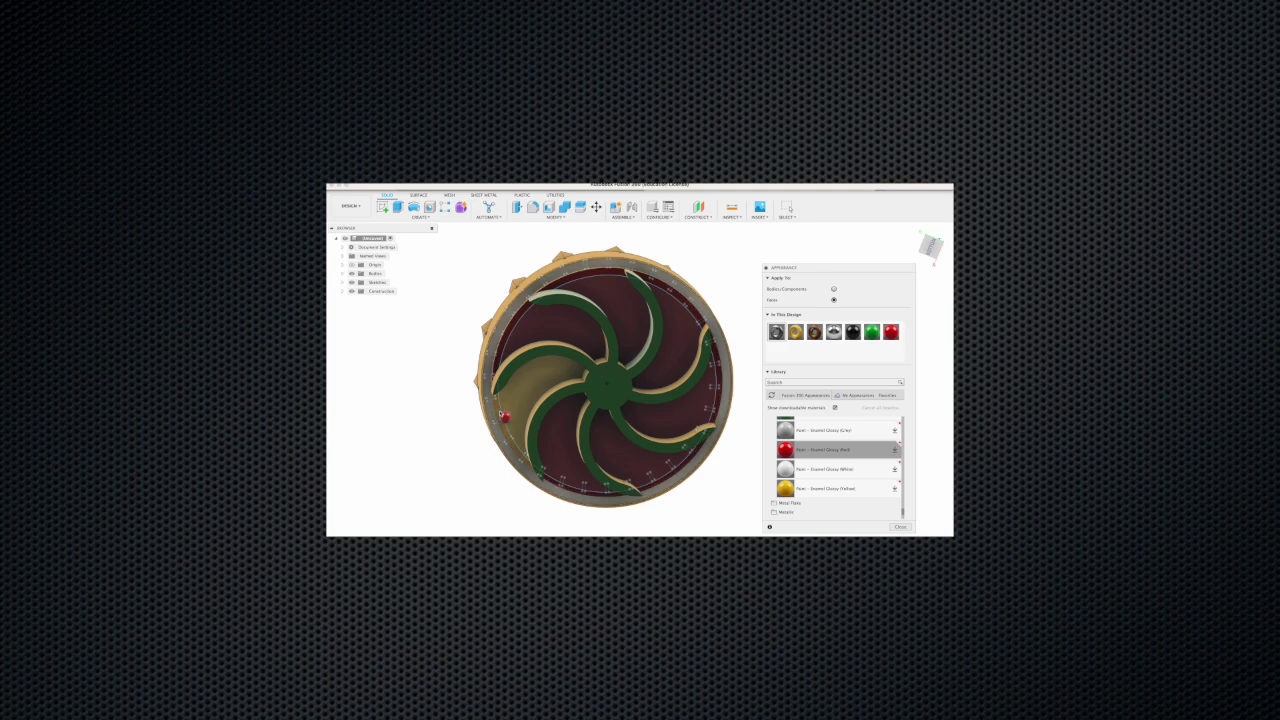
{"action": "left_click_drag", "start_coordinate": [505, 416], "coordinate": [505, 416]}
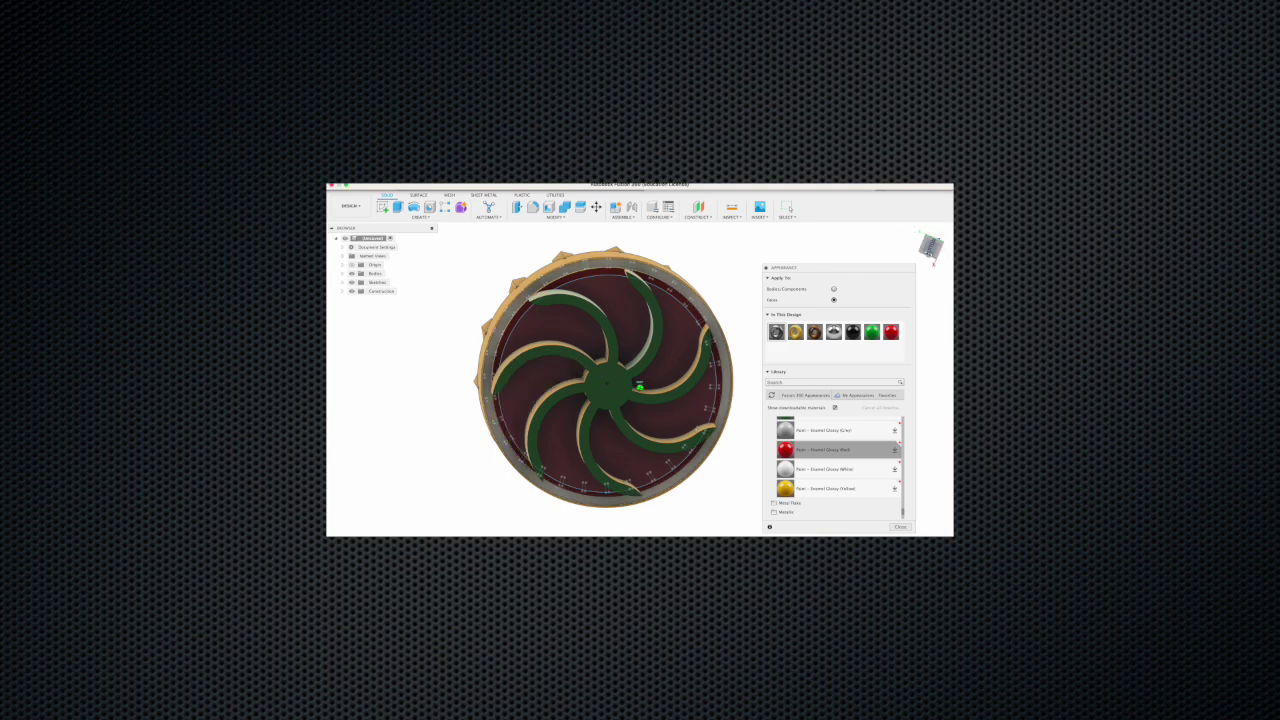
{"action": "left_click_drag", "start_coordinate": [930, 245], "coordinate": [925, 250]}
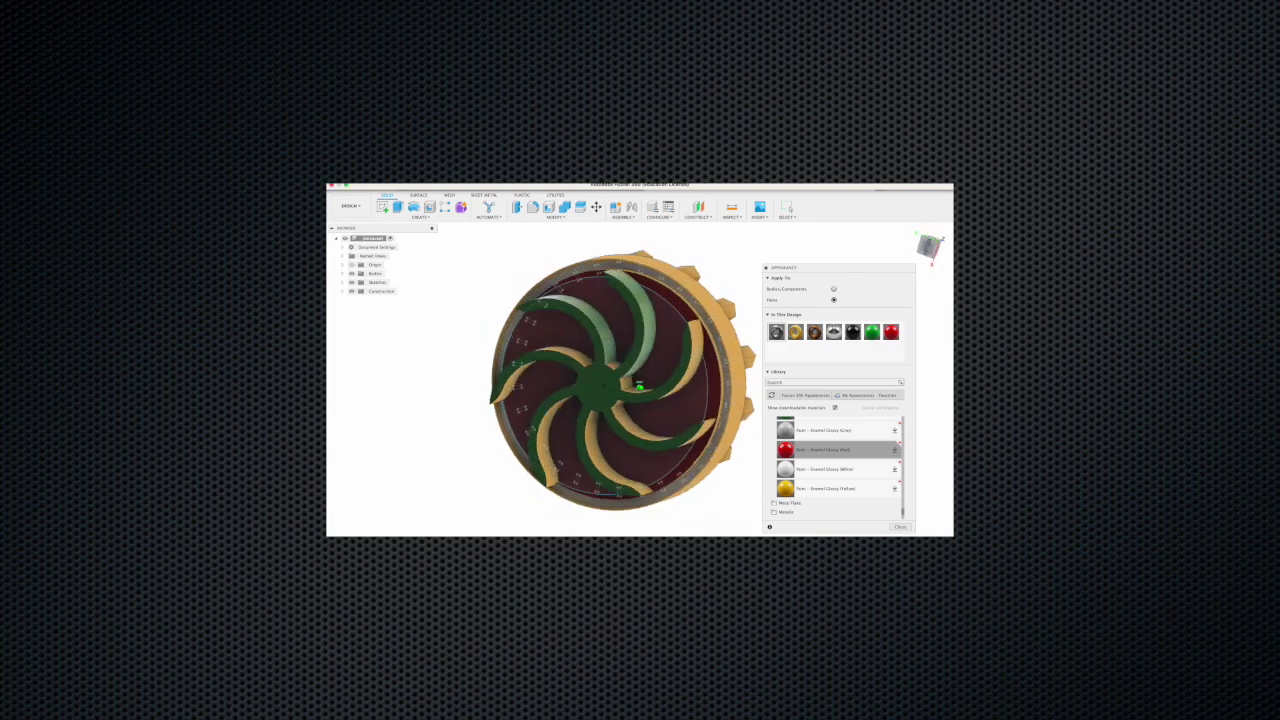
{"action": "left_click", "coordinate": [928, 248]}
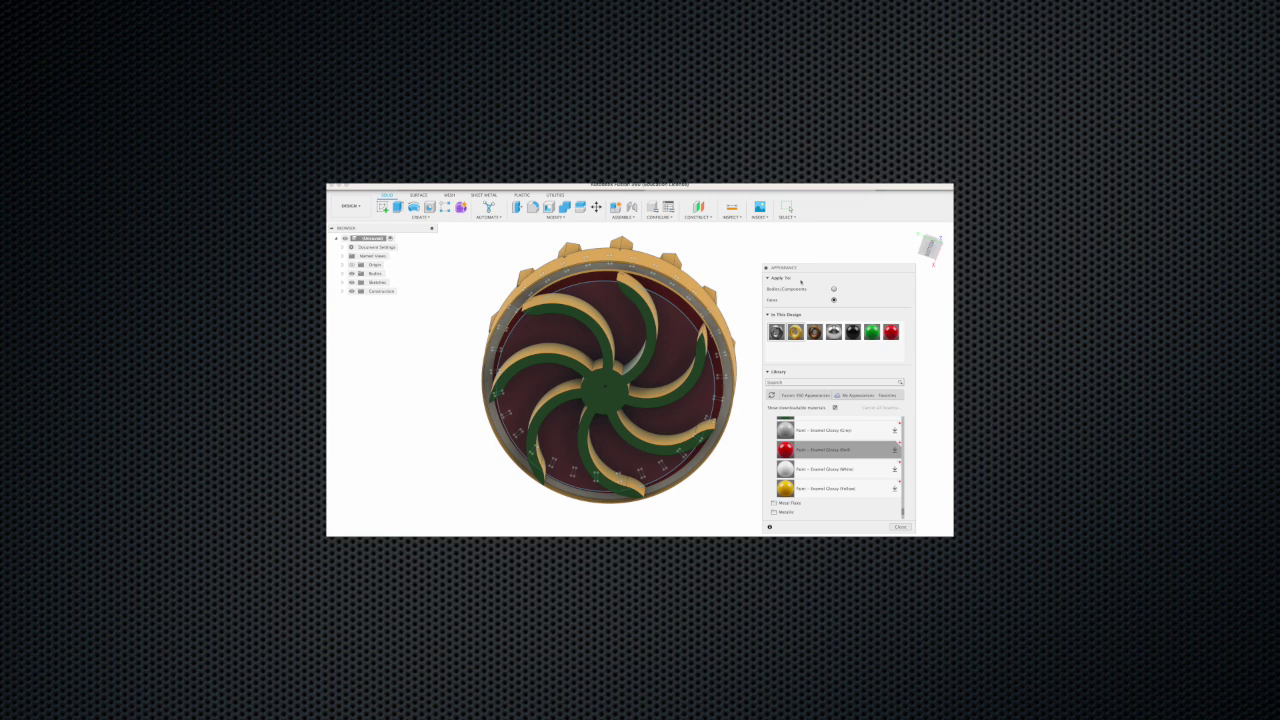
{"action": "left_click_drag", "start_coordinate": [928, 246], "coordinate": [942, 254]}
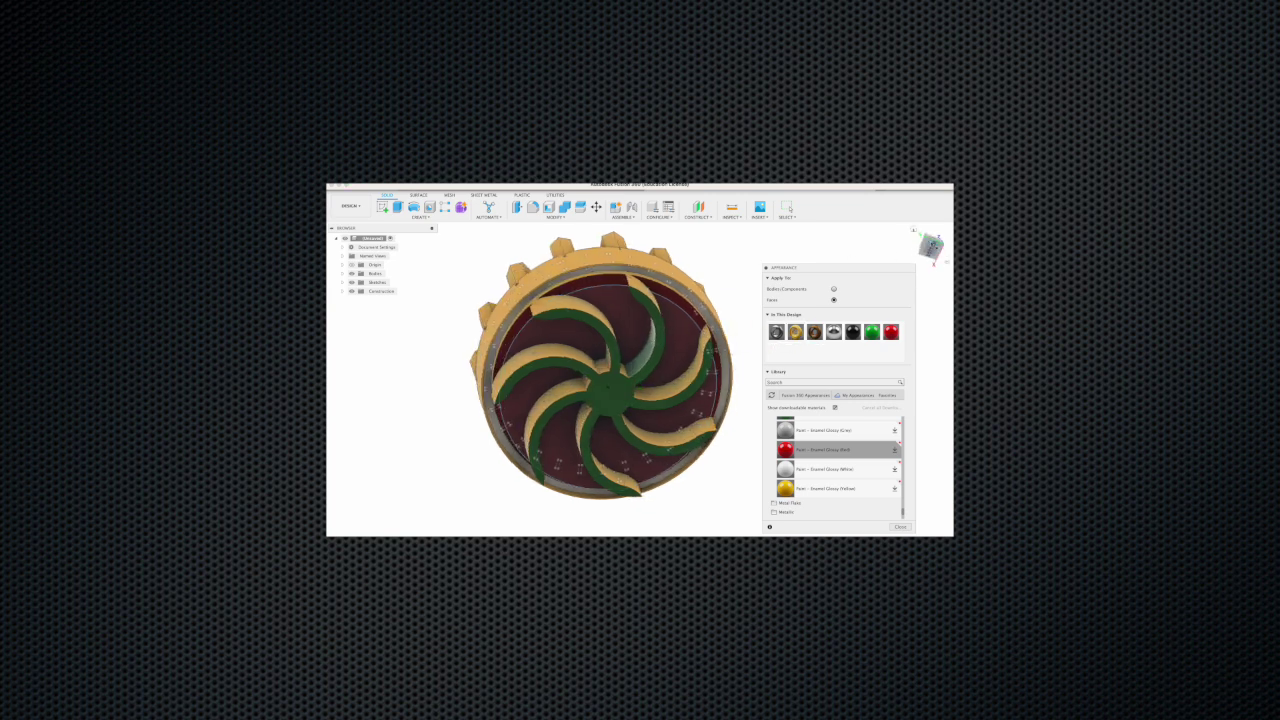
{"action": "left_click_drag", "start_coordinate": [932, 246], "coordinate": [944, 254]}
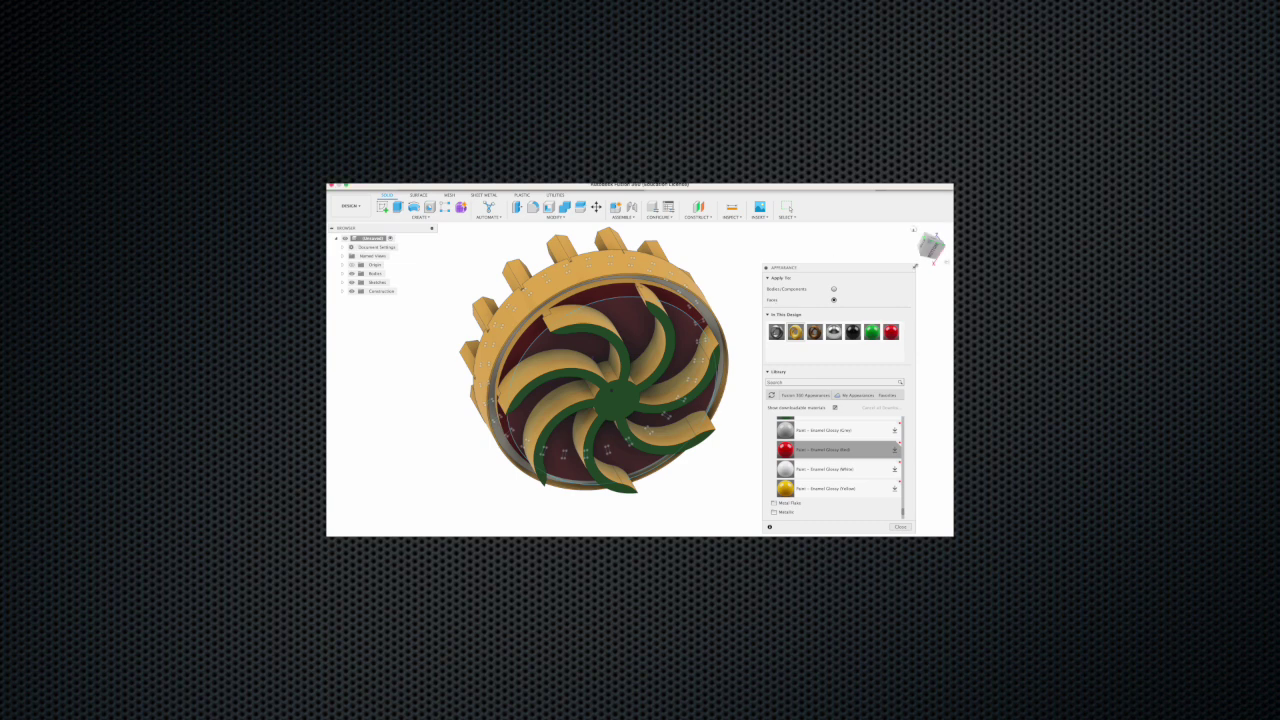
Step: Apply the bronze swatch from In This Design to the outer rim faces
{"action": "left_click_drag", "start_coordinate": [932, 246], "coordinate": [936, 252]}
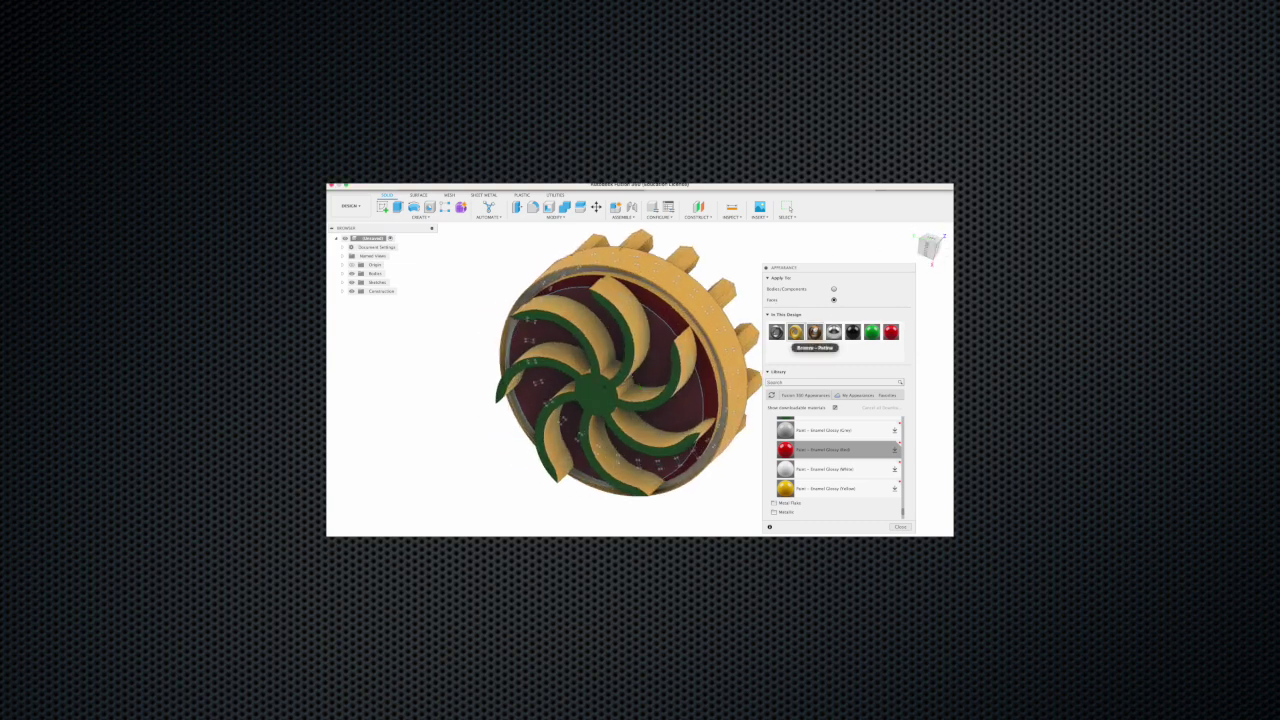
{"action": "left_click_drag", "start_coordinate": [814, 332], "coordinate": [722, 314]}
{"action": "left_click_drag", "start_coordinate": [928, 246], "coordinate": [932, 250]}
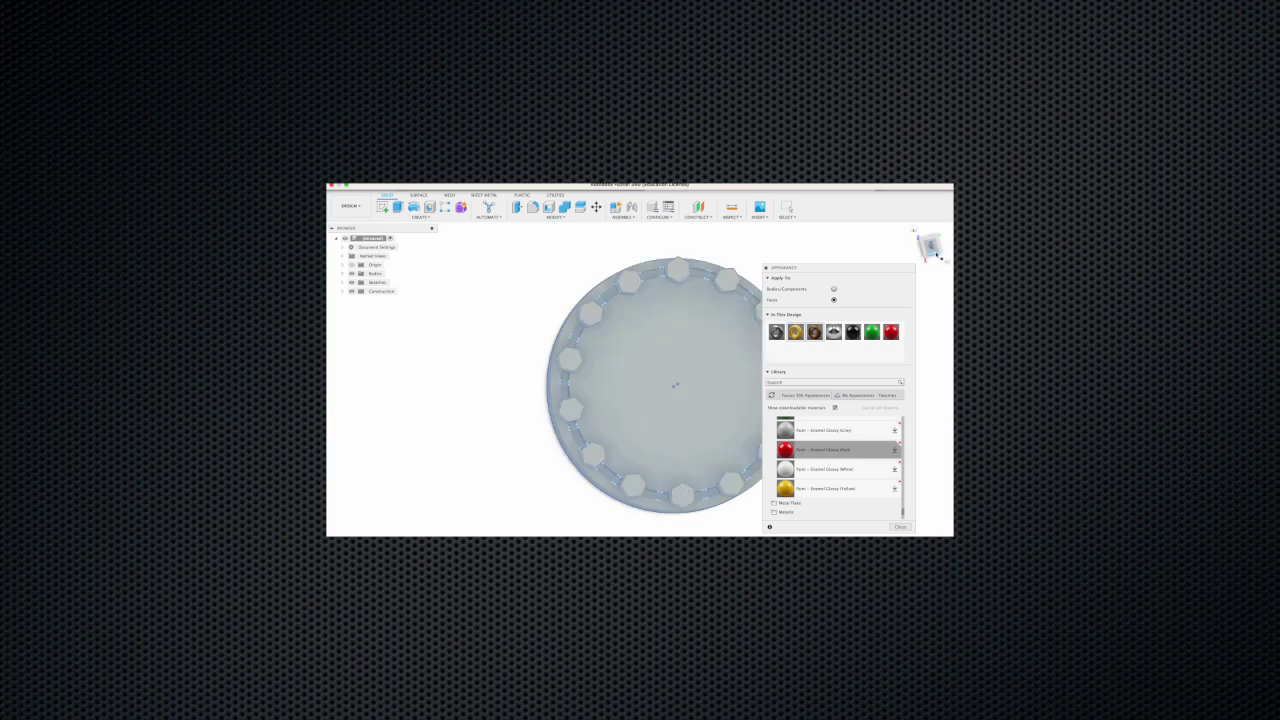
Step: Rotate through isometric, peg-side and underside views, expand Metal Flake, then close Appearance
{"action": "left_click", "coordinate": [929, 249]}
{"action": "left_click", "coordinate": [918, 258]}
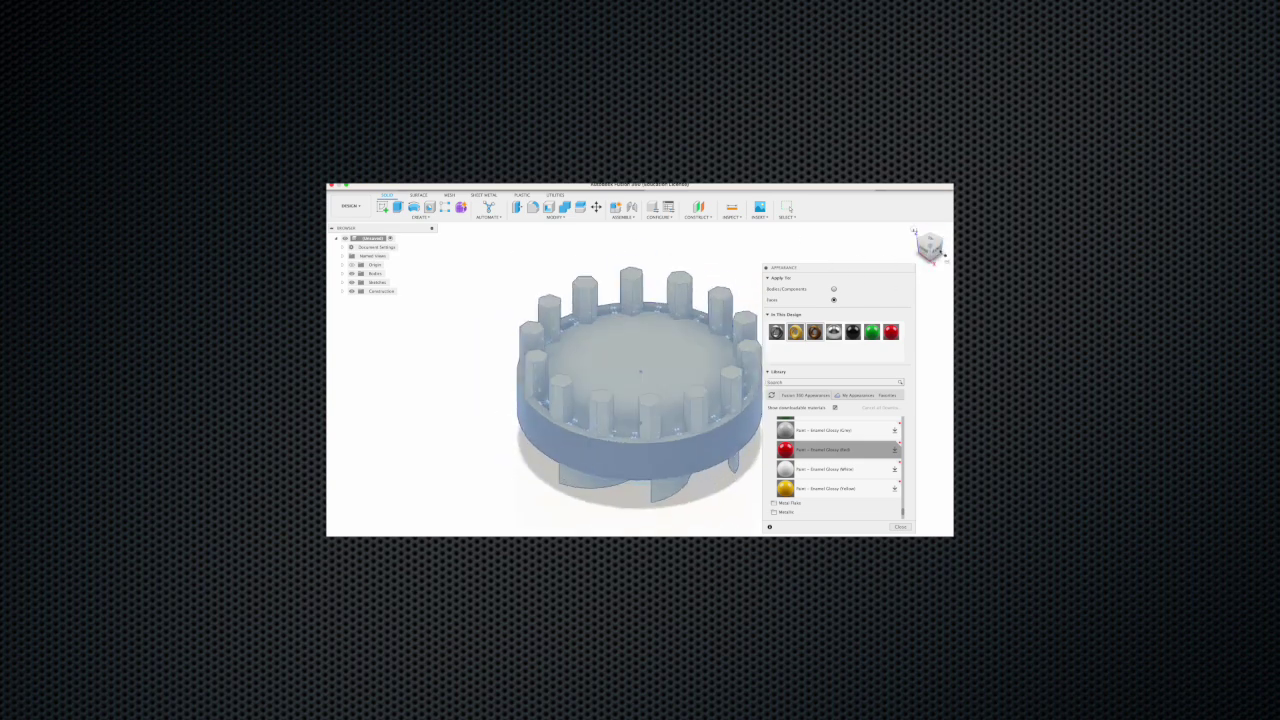
{"action": "left_click", "coordinate": [937, 262]}
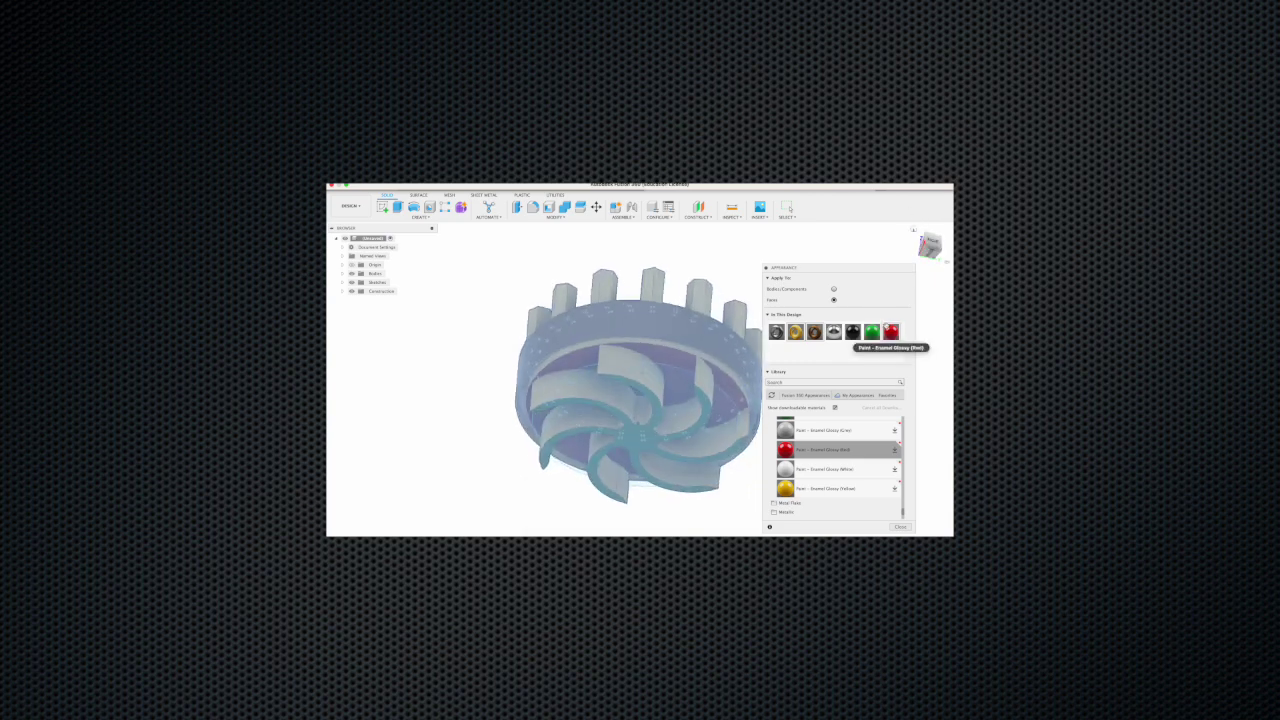
{"action": "scroll", "coordinate": [830, 460], "scroll_direction": "down", "scroll_amount": 2}
{"action": "left_click", "coordinate": [808, 446]}
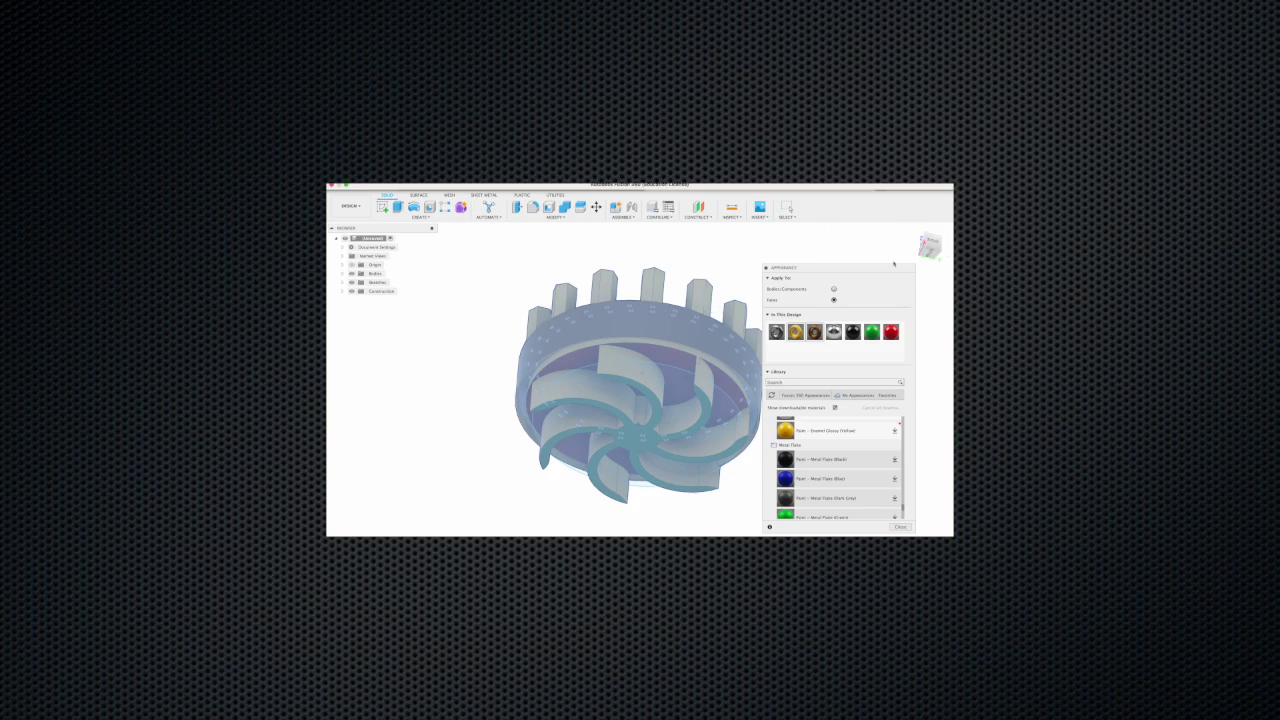
{"action": "middle_click_drag", "start_coordinate": [894, 263], "coordinate": [465, 283], "text": "shift"}
{"action": "key", "text": "Escape"}
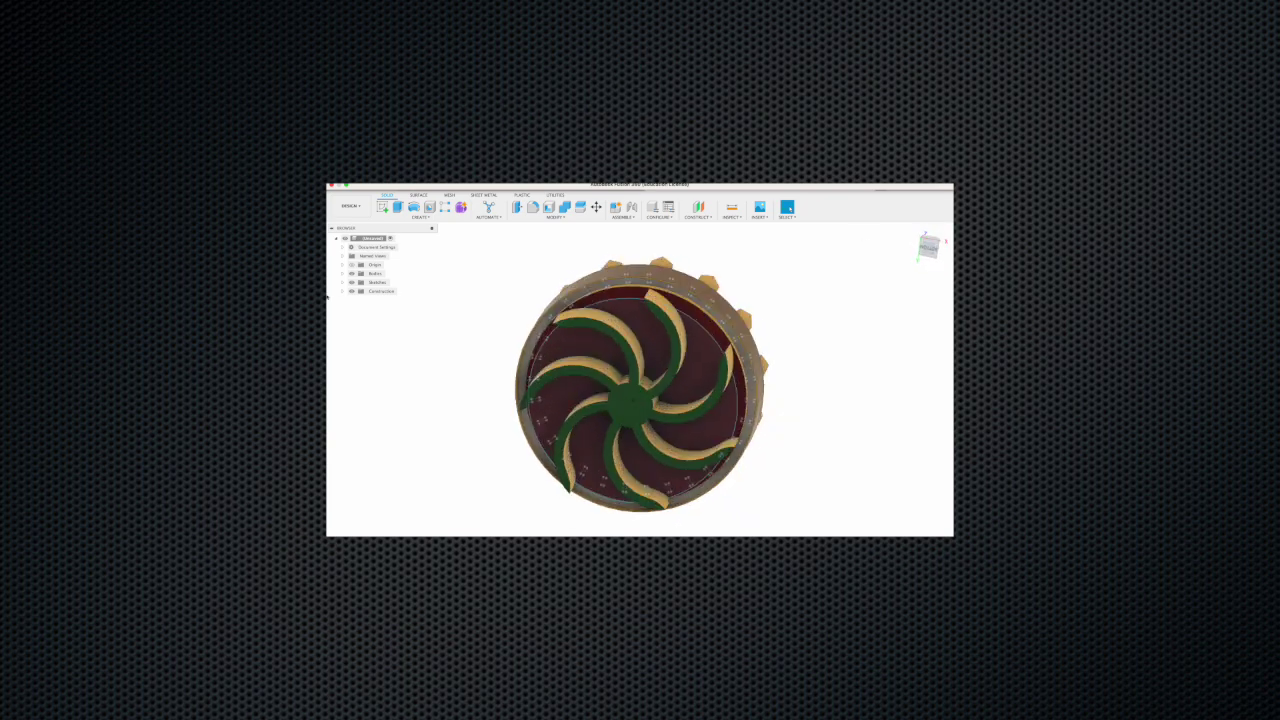
Step: Hide all sketches and orbit to show the green blades, red floor and bronze rim with pegs
{"action": "left_click", "coordinate": [351, 282]}
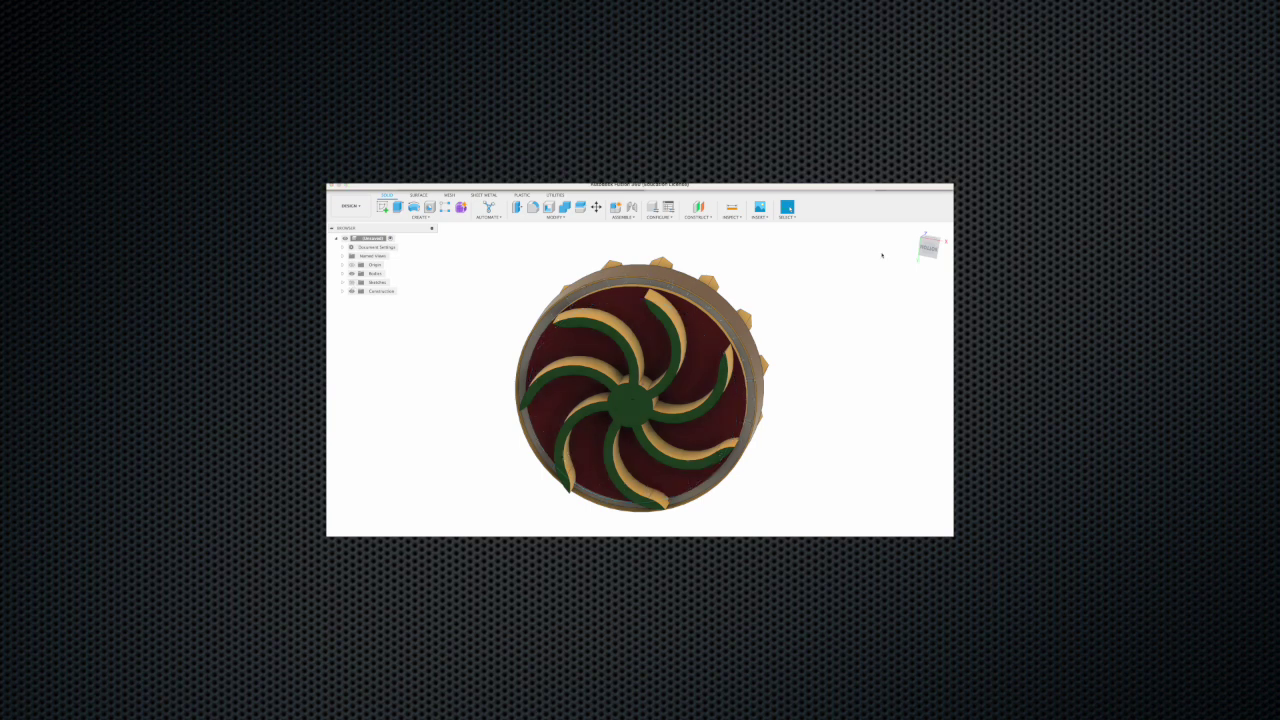
{"action": "middle_click_drag", "start_coordinate": [881, 255], "coordinate": [638, 382], "text": "shift"}
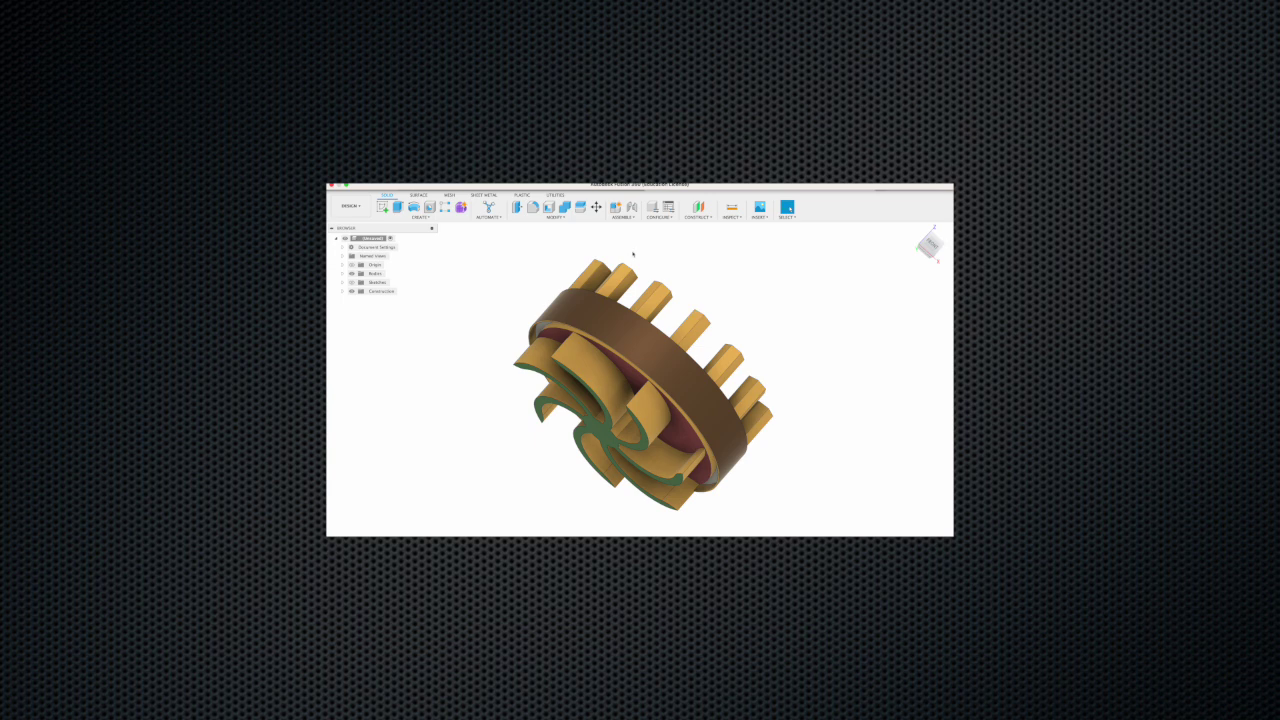
{"action": "middle_click_drag", "start_coordinate": [640, 387], "coordinate": [640, 500], "text": "shift"}
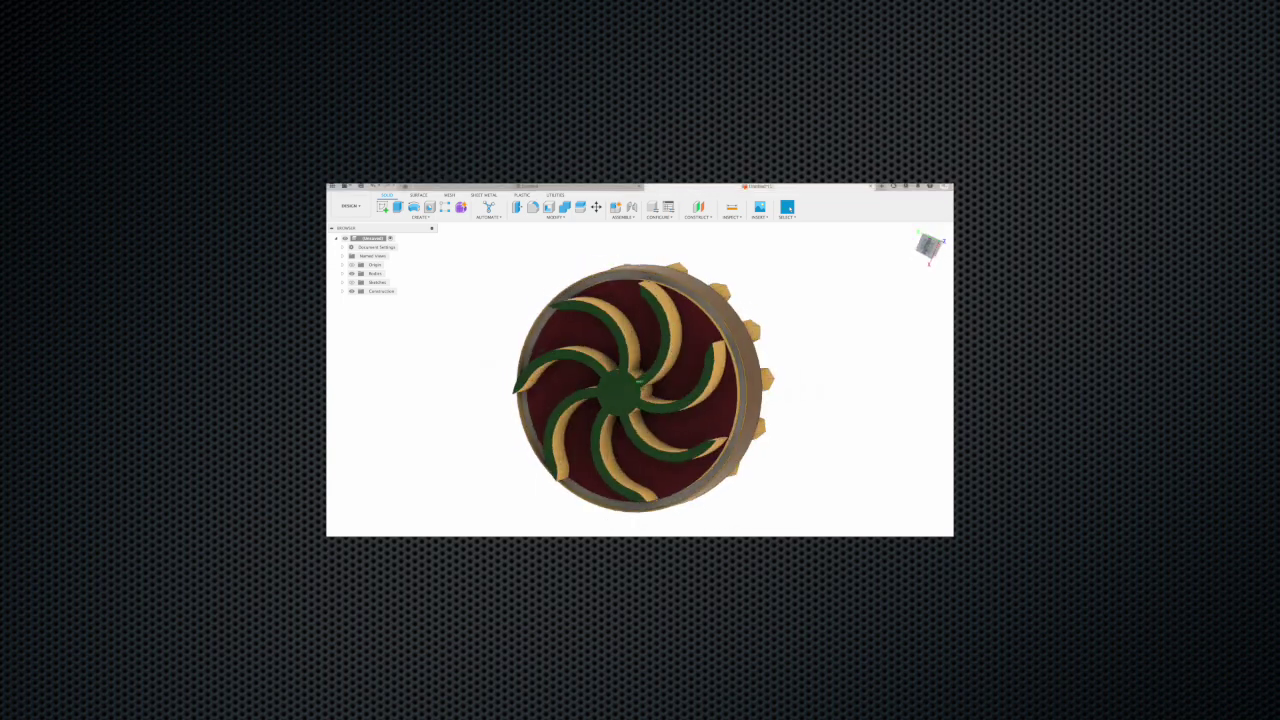